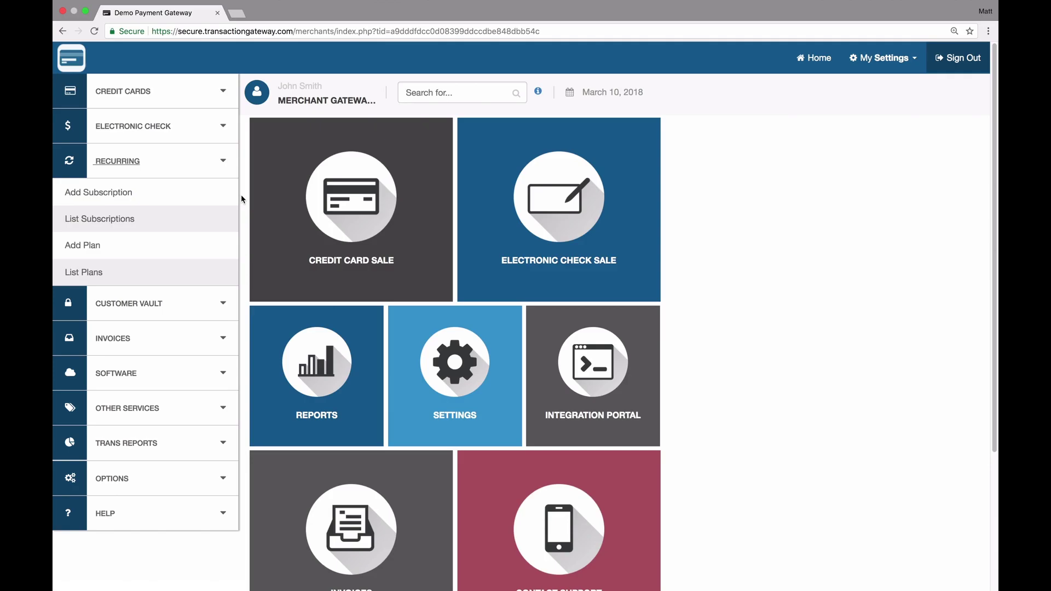
Start a new recurring billing plan and set the amount charged each time to $10.00.
{"action": "left_click", "coordinate": [89, 252]}
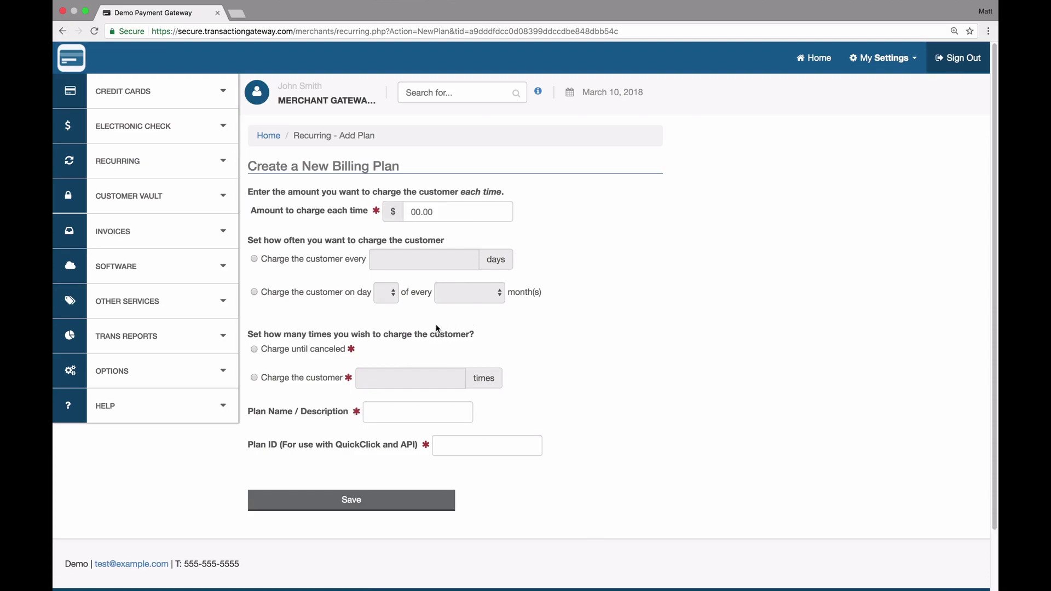
{"action": "left_click", "coordinate": [431, 211]}
{"action": "type", "text": "10.0"}
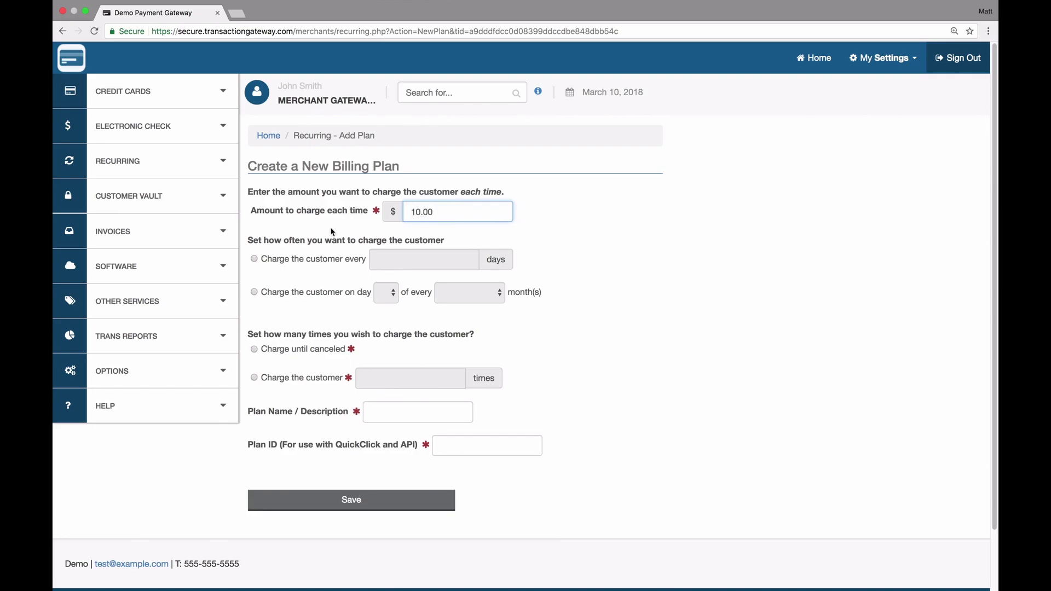
Set the plan to charge the customer every 30 days.
{"action": "left_click", "coordinate": [254, 258]}
{"action": "left_click", "coordinate": [390, 263]}
{"action": "type", "text": "30"}
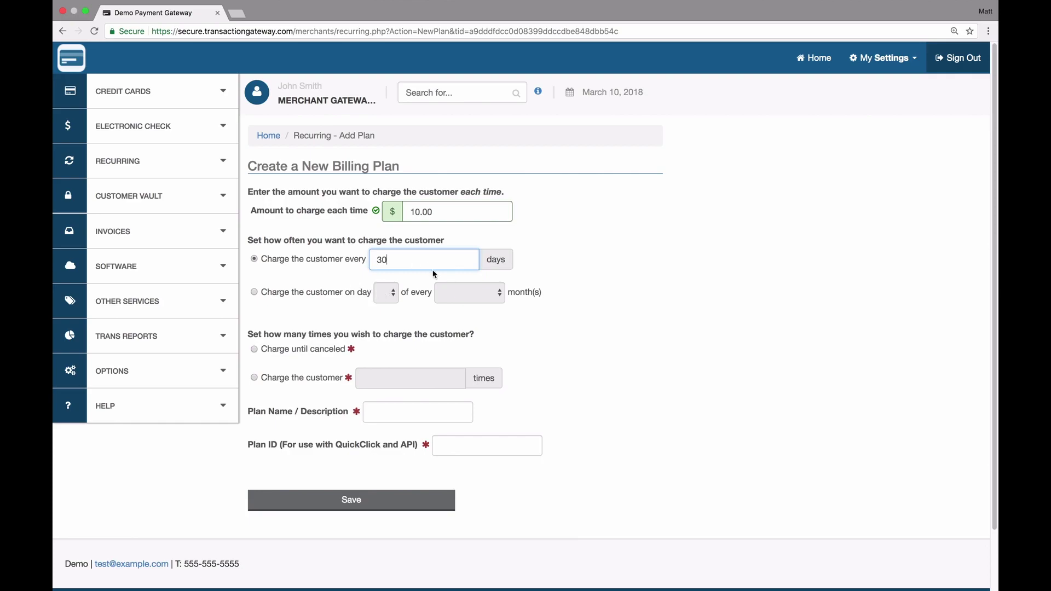
Set the plan to charge the customer on day 1 of every 1 month.
{"action": "left_click", "coordinate": [254, 292]}
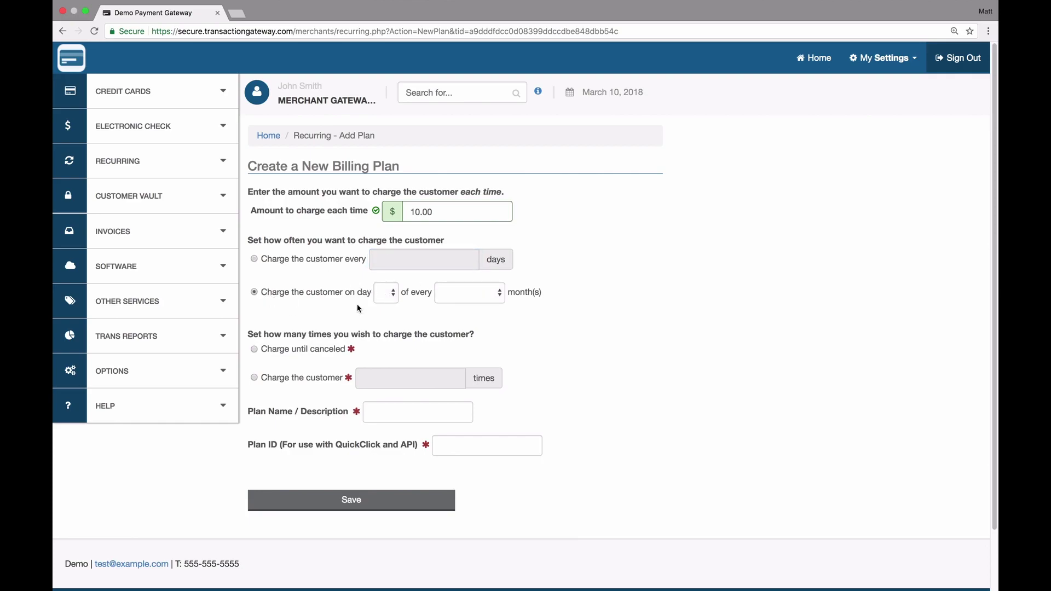
{"action": "left_click", "coordinate": [388, 297]}
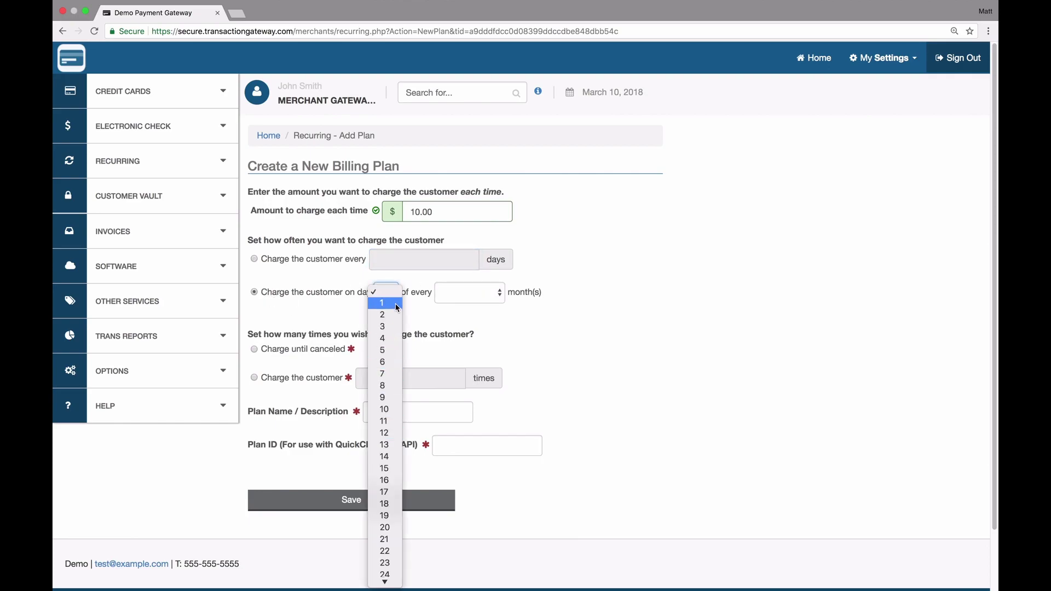
{"action": "left_click", "coordinate": [445, 308]}
{"action": "left_click", "coordinate": [484, 294]}
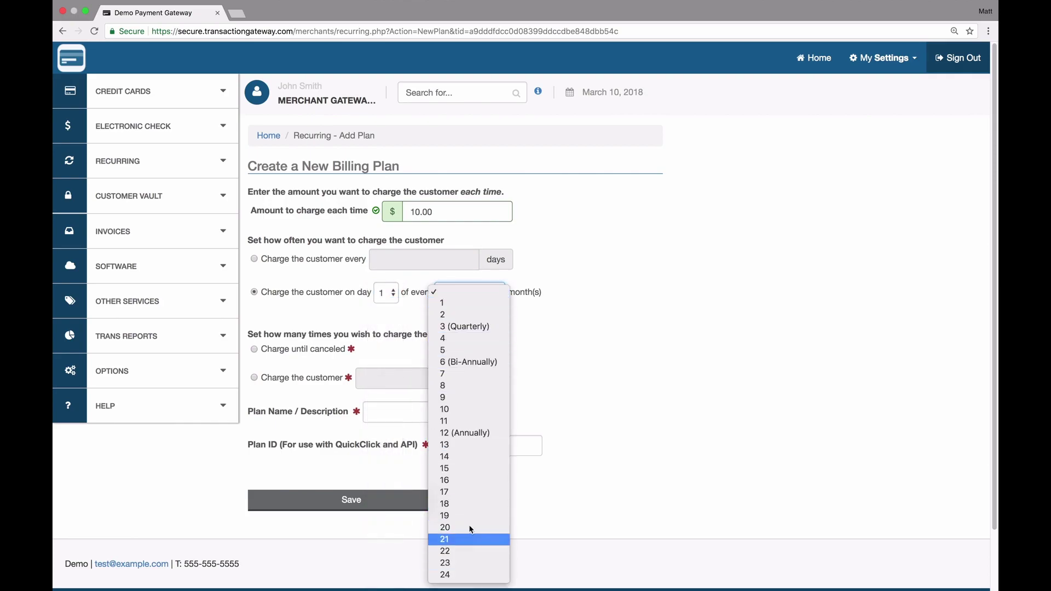
{"action": "left_click", "coordinate": [464, 305]}
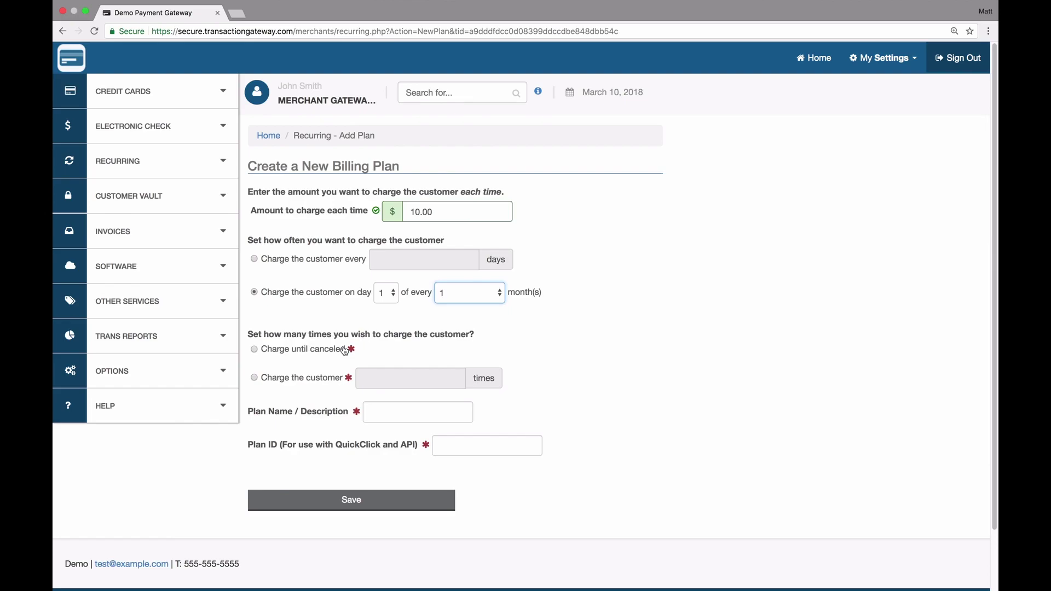
Set the number of charges for the plan to continue until canceled.
{"action": "left_click", "coordinate": [310, 379]}
{"action": "left_click", "coordinate": [403, 376]}
{"action": "left_click", "coordinate": [313, 350]}
Name the plan Test Plan, set its plan ID to testplan, and save it.
{"action": "left_click", "coordinate": [413, 411]}
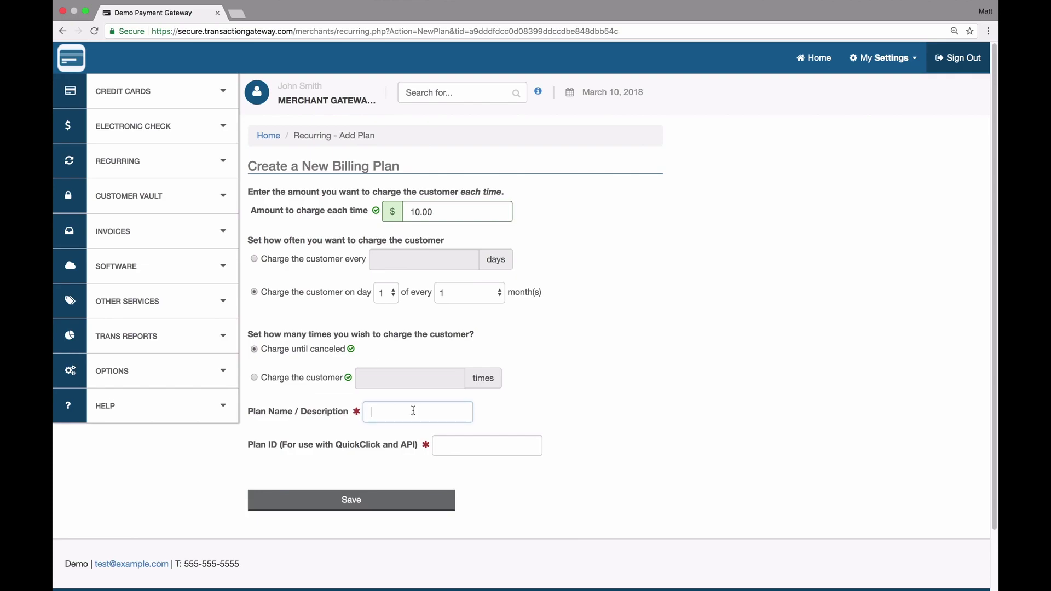
{"action": "type", "text": "Test Plan"}
{"action": "key", "text": "Tab"}
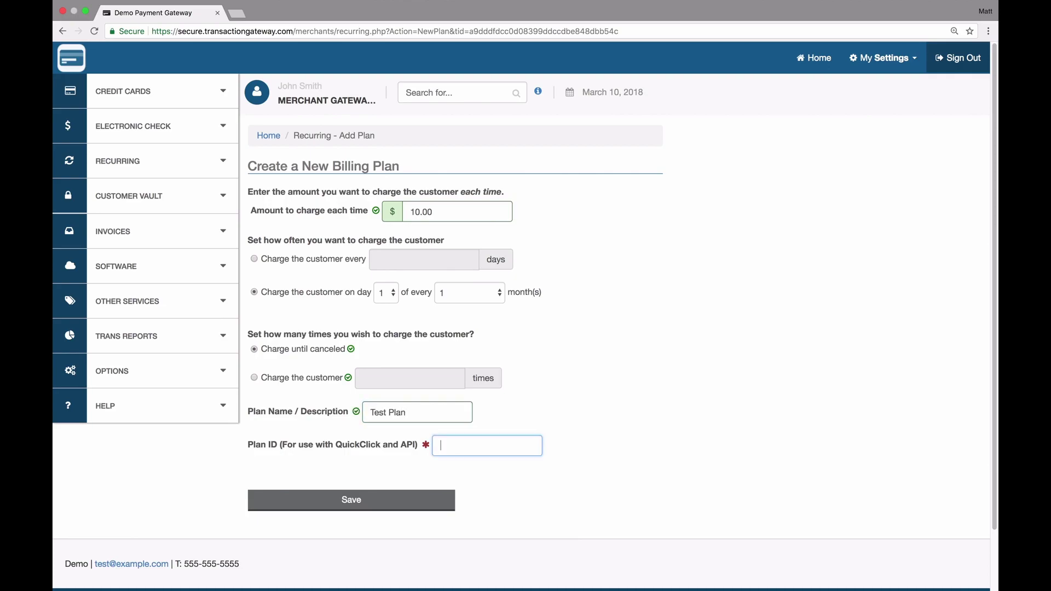
{"action": "type", "text": "testplan"}
{"action": "left_click", "coordinate": [359, 497]}
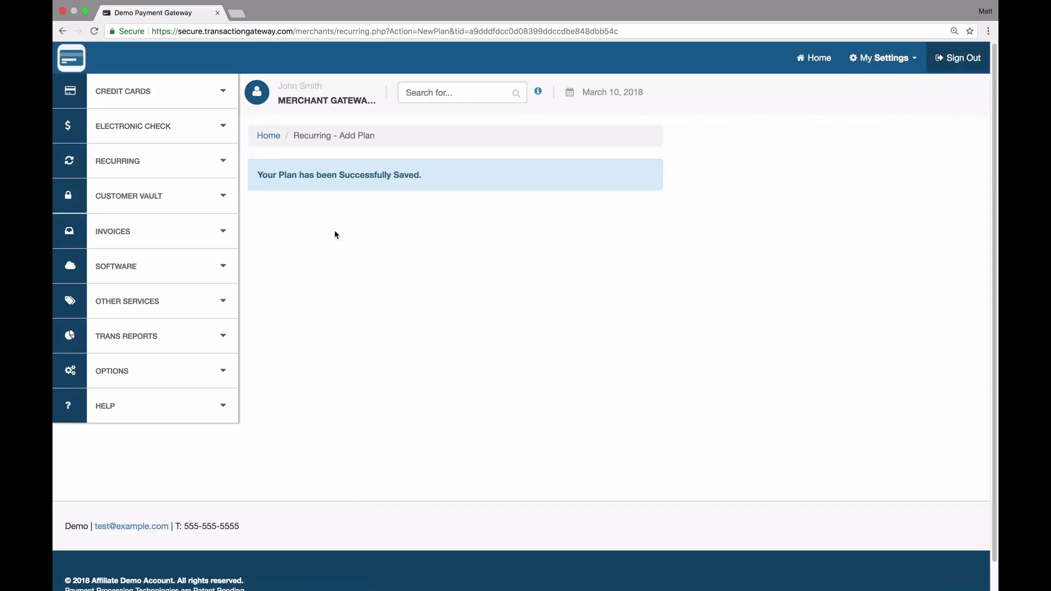
Open the list of recurring plans to check the saved plan.
{"action": "left_click", "coordinate": [136, 172]}
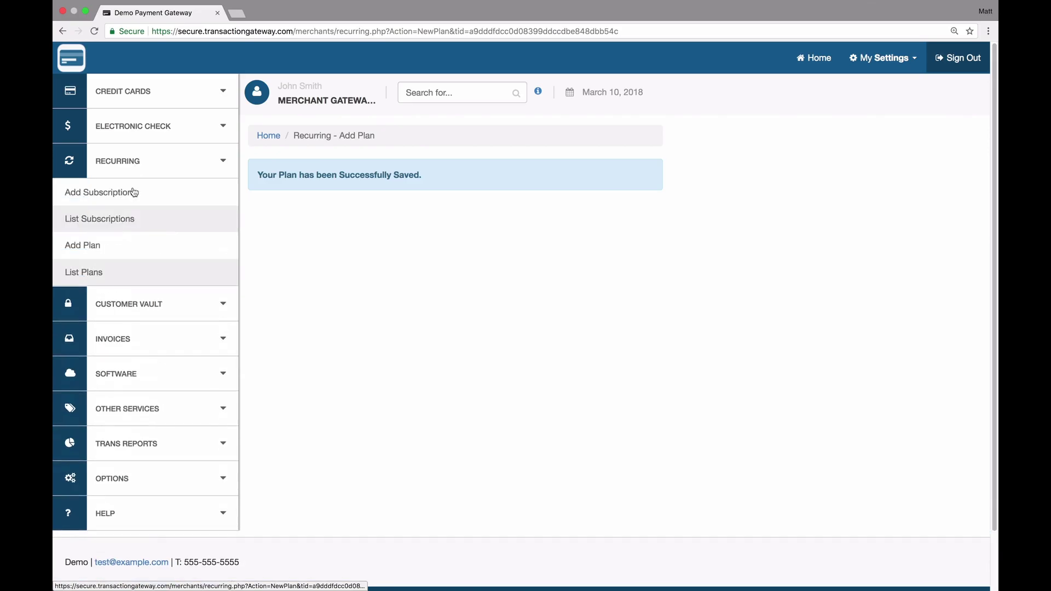
{"action": "left_click", "coordinate": [107, 272]}
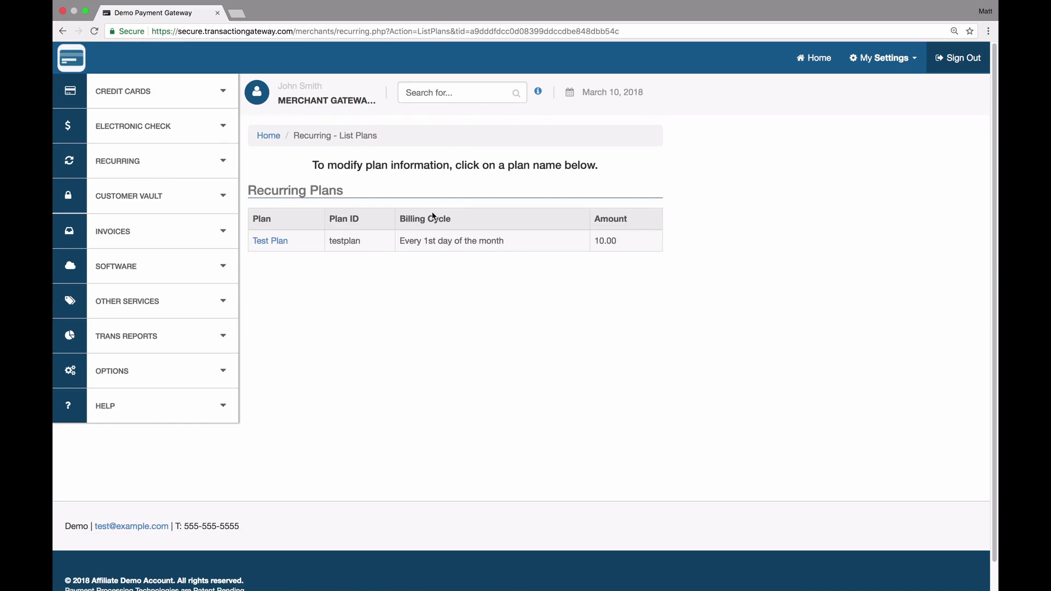
Start adding a recurring subscription with Credit Card as the transaction type.
{"action": "left_click", "coordinate": [205, 160]}
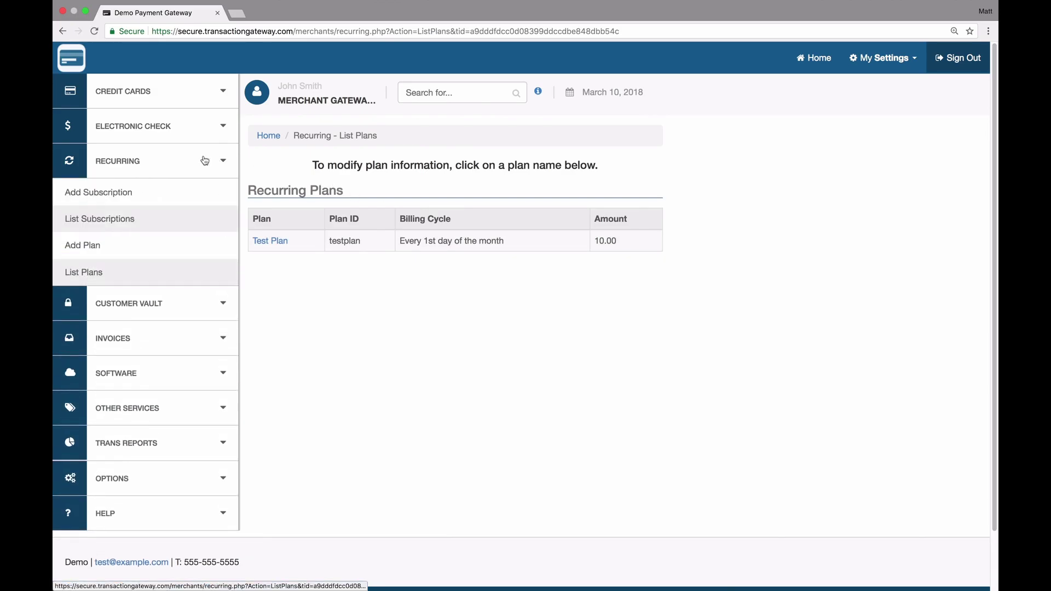
{"action": "left_click", "coordinate": [97, 191]}
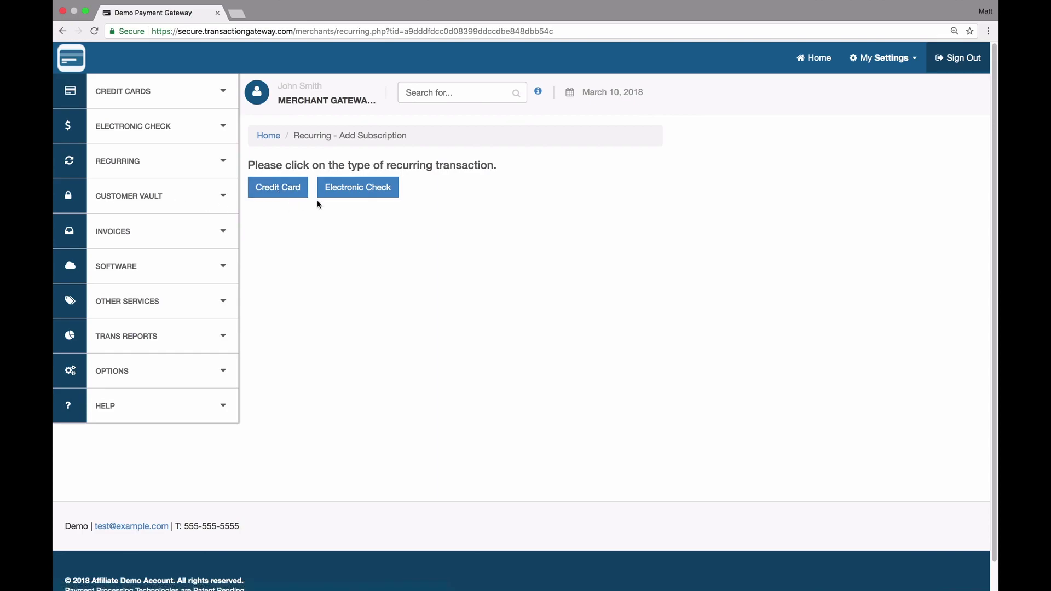
{"action": "left_click", "coordinate": [273, 190]}
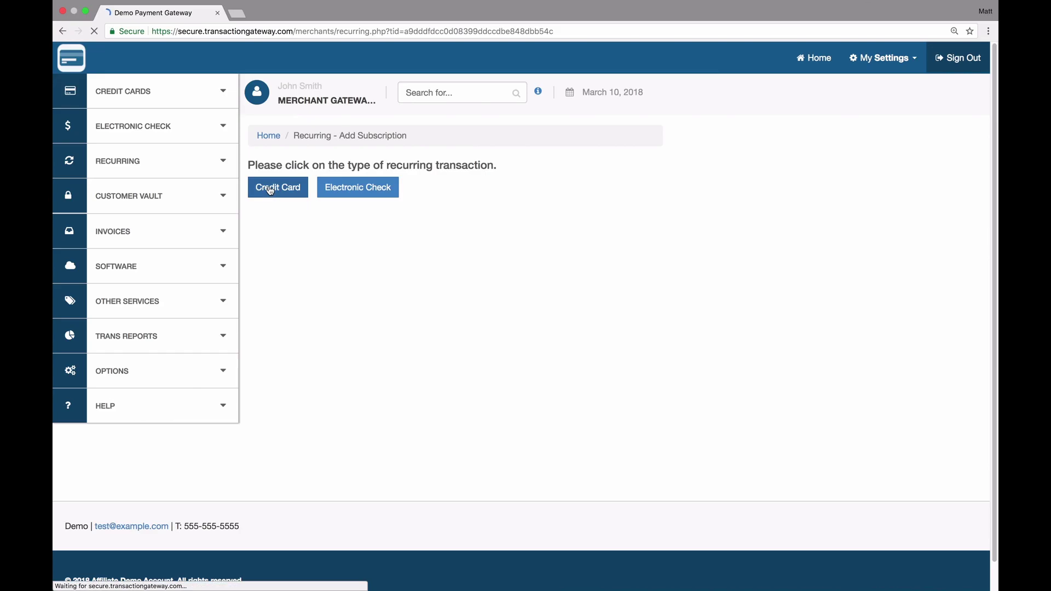
Enter the customer's credit card number and expiration date for the subscription.
{"action": "scroll", "coordinate": [589, 376], "scroll_direction": "down", "scroll_amount": 10}
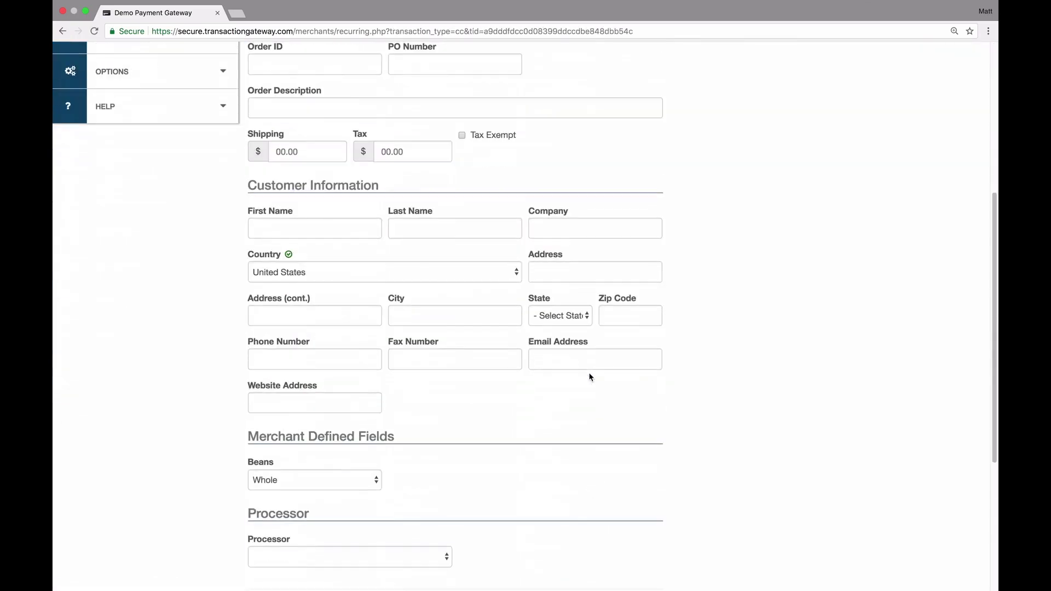
{"action": "scroll", "coordinate": [590, 377], "scroll_direction": "up", "scroll_amount": 4}
{"action": "scroll", "coordinate": [589, 375], "scroll_direction": "up", "scroll_amount": 5}
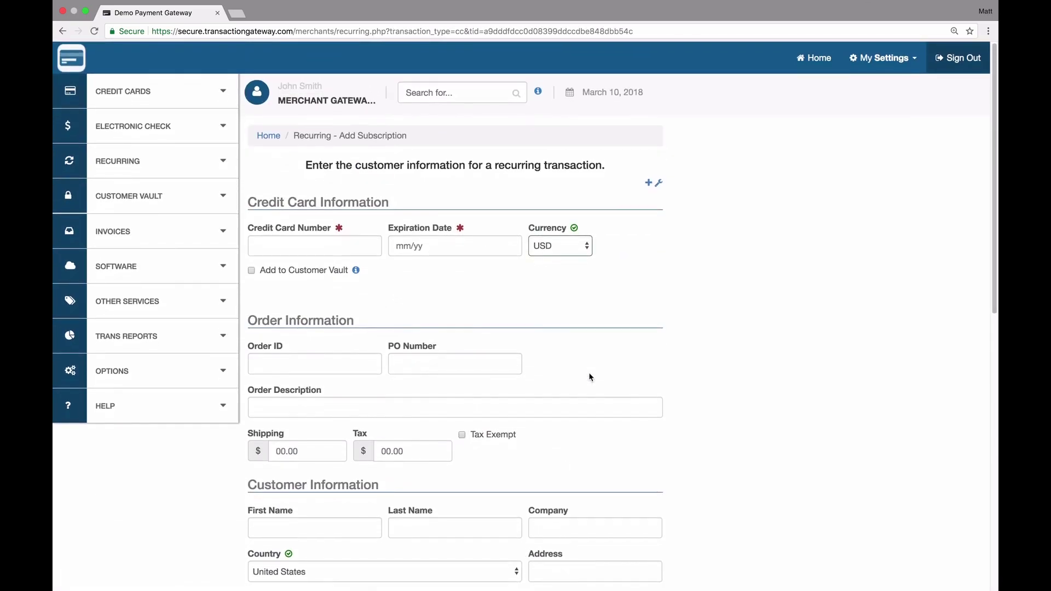
{"action": "scroll", "coordinate": [589, 375], "scroll_direction": "down", "scroll_amount": 8}
{"action": "scroll", "coordinate": [290, 205], "scroll_direction": "up", "scroll_amount": 4}
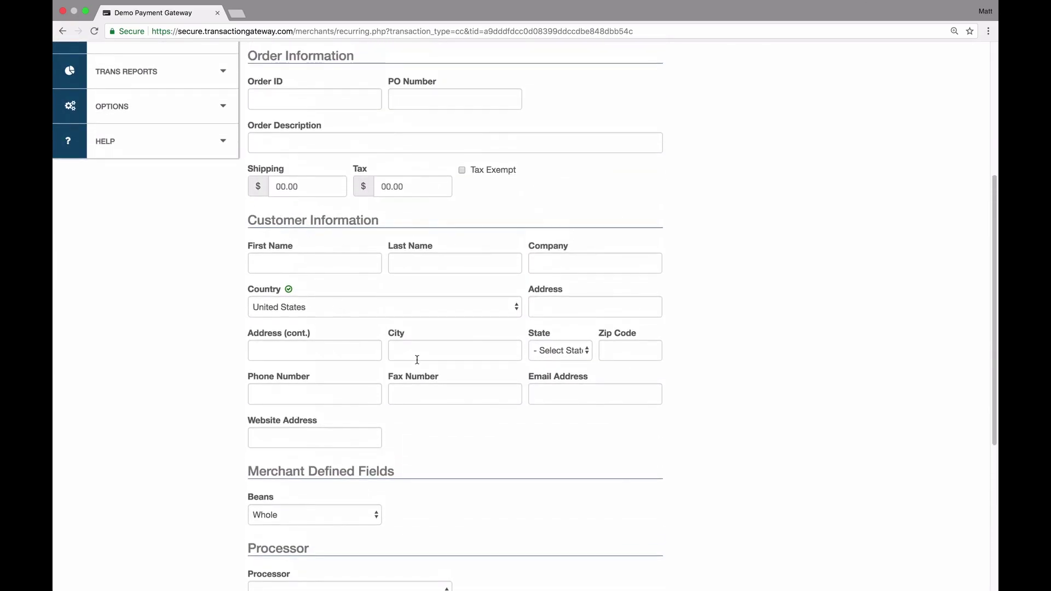
{"action": "scroll", "coordinate": [416, 359], "scroll_direction": "up", "scroll_amount": 5}
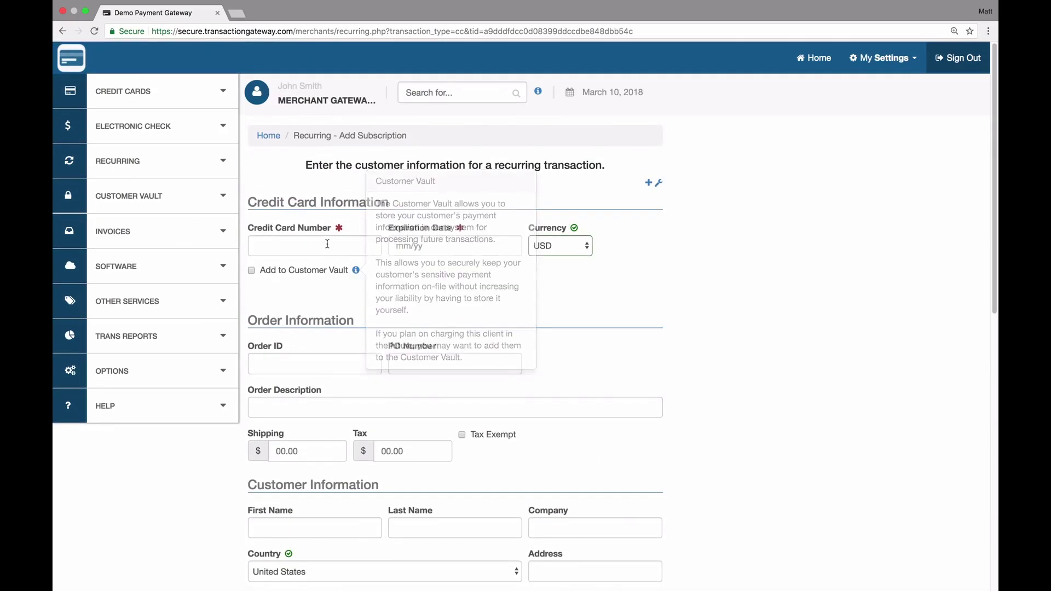
{"action": "left_click", "coordinate": [302, 242]}
{"action": "type", "text": "4111111111111111"}
{"action": "key", "text": "Tab"}
{"action": "type", "text": "1020"}
{"action": "key", "text": "Tab"}
Fill in the customer's first and last name and enable the receipt email.
{"action": "scroll", "coordinate": [363, 294], "scroll_direction": "down", "scroll_amount": 5}
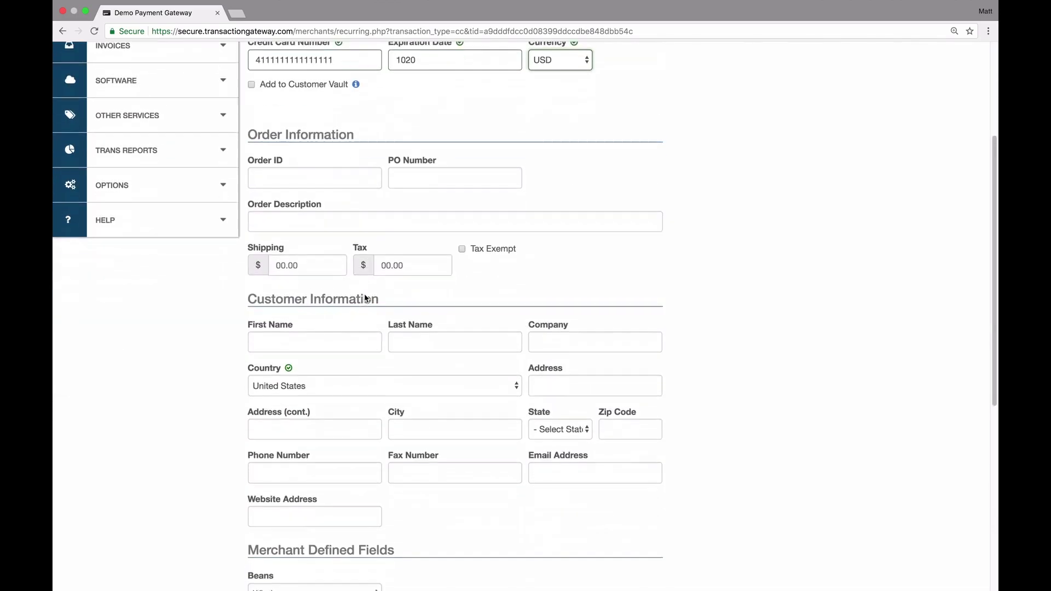
{"action": "left_click", "coordinate": [317, 340]}
{"action": "type", "text": "Jane"}
{"action": "key", "text": "Tab"}
{"action": "type", "text": "Doe"}
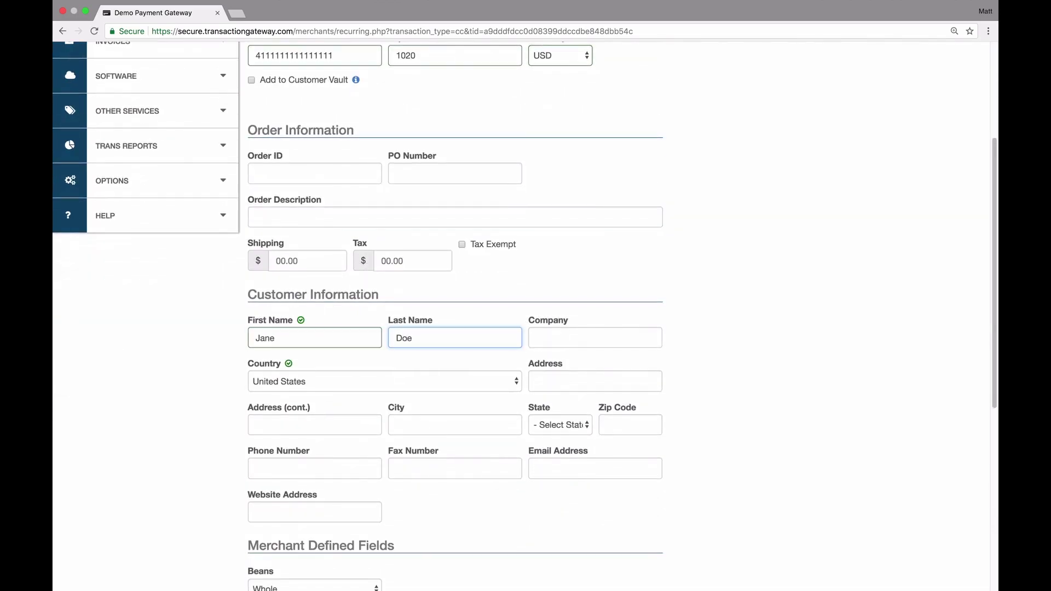
{"action": "scroll", "coordinate": [309, 313], "scroll_direction": "down", "scroll_amount": 8}
{"action": "left_click", "coordinate": [259, 369]}
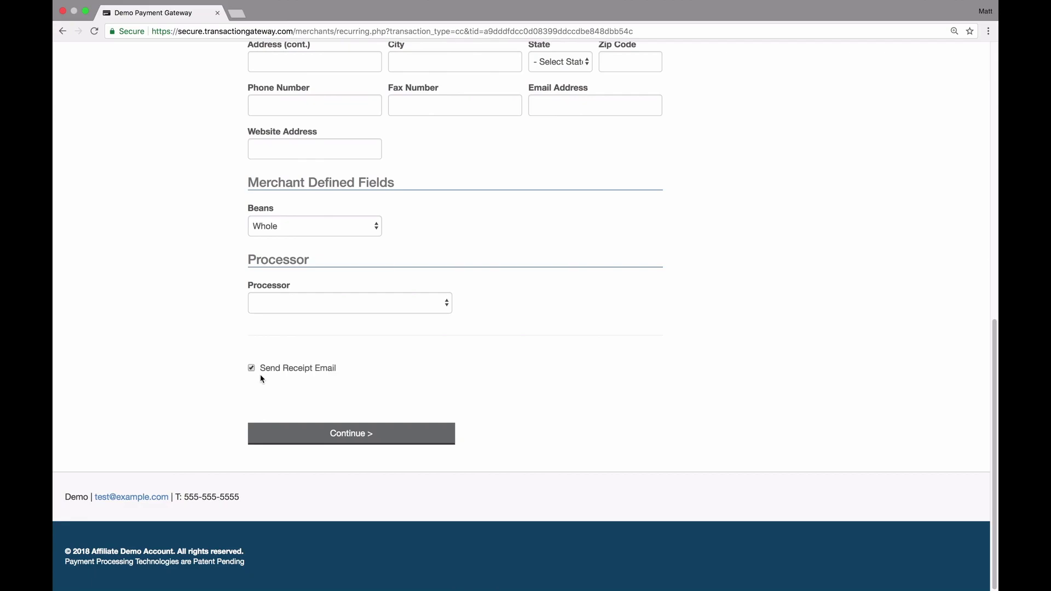
Continue to the second step of the subscription and choose Test Plan as its existing plan.
{"action": "left_click", "coordinate": [357, 436]}
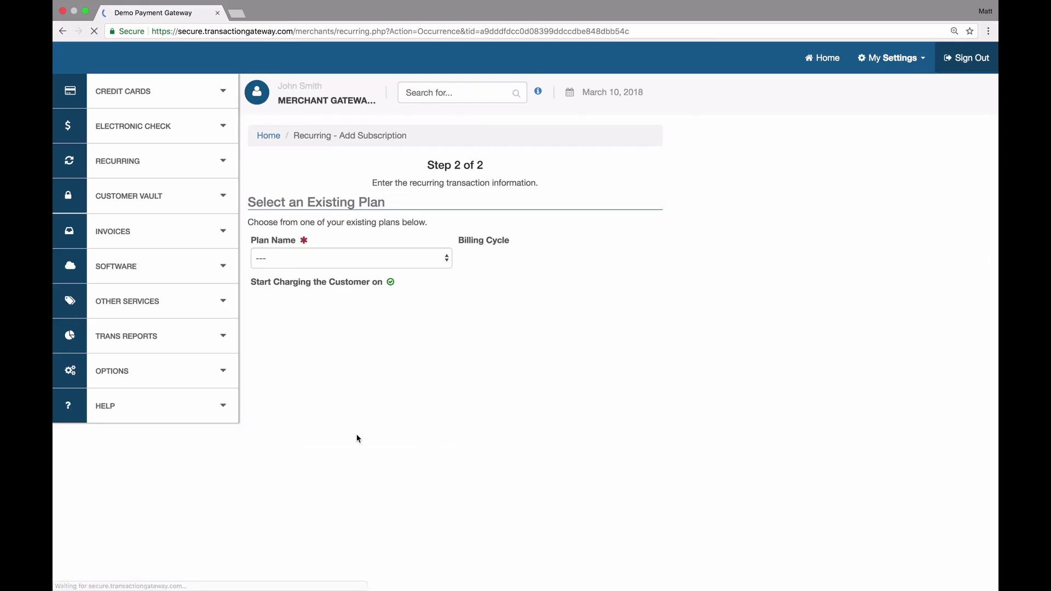
{"action": "left_click", "coordinate": [272, 259]}
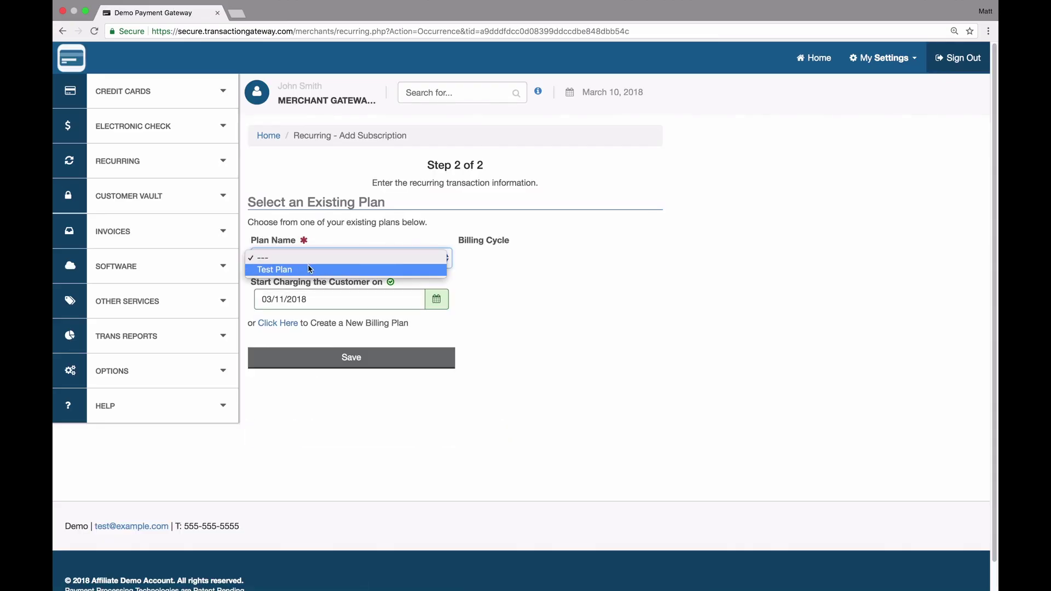
{"action": "left_click", "coordinate": [280, 271]}
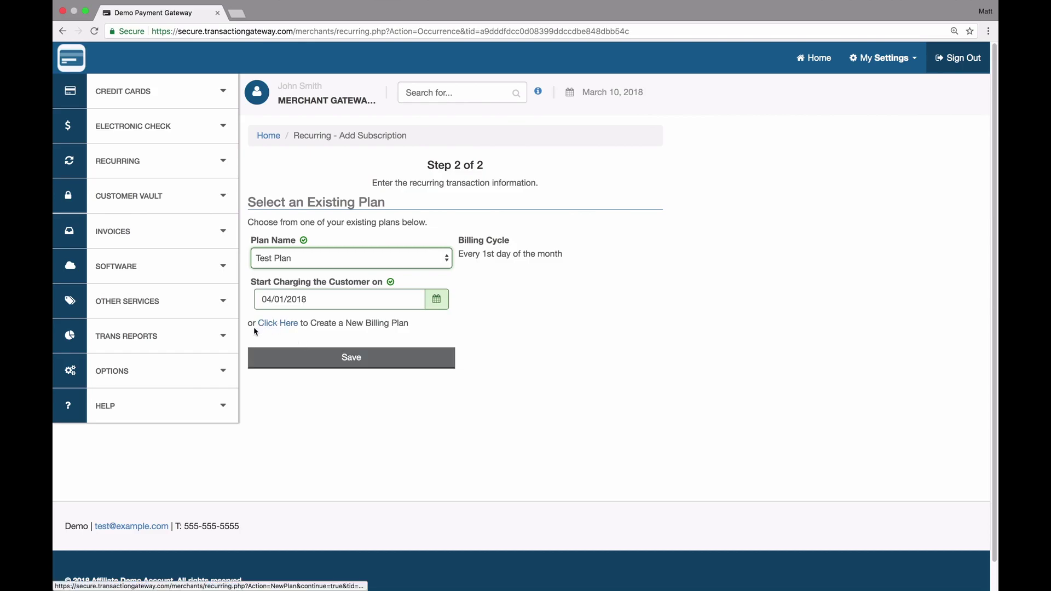
Examine the form for creating a new billing plan within the subscription and return to the plan selection.
{"action": "left_click", "coordinate": [277, 324]}
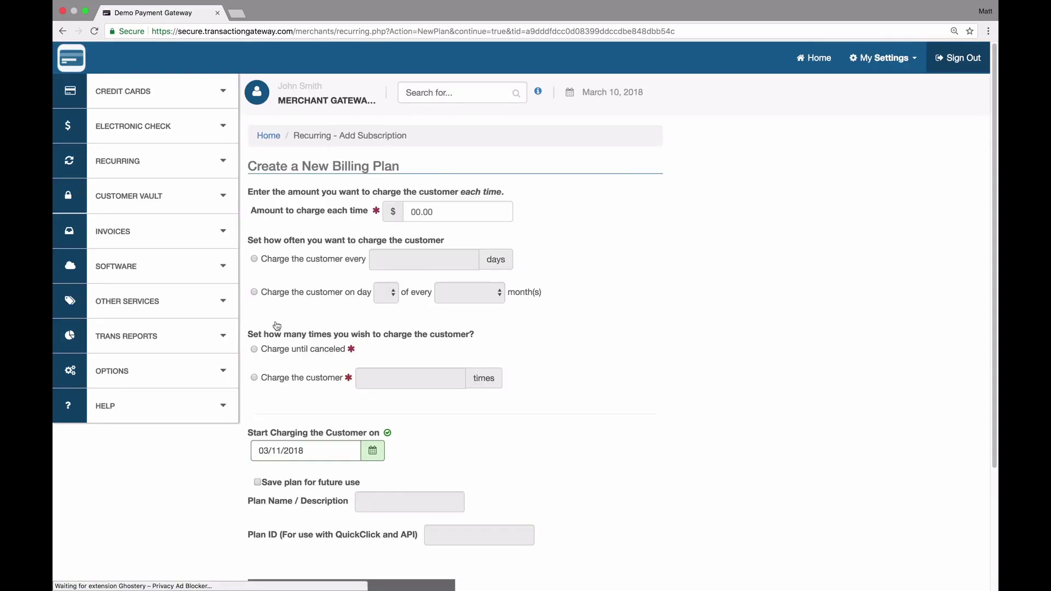
{"action": "scroll", "coordinate": [351, 369], "scroll_direction": "down", "scroll_amount": 3}
{"action": "scroll", "coordinate": [351, 368], "scroll_direction": "up", "scroll_amount": 3}
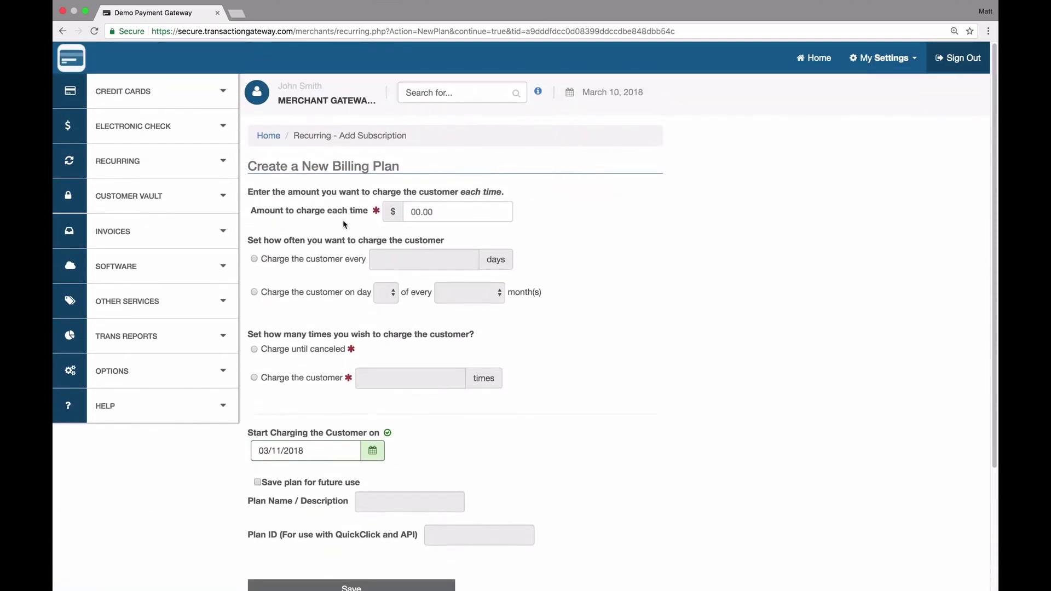
{"action": "scroll", "coordinate": [356, 327], "scroll_direction": "down", "scroll_amount": 3}
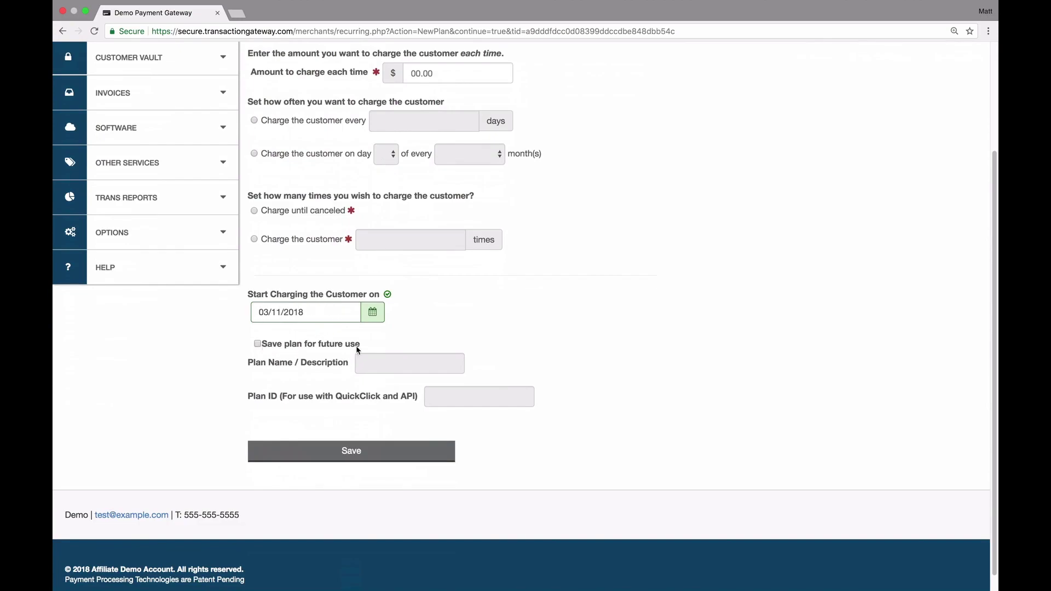
{"action": "left_click", "coordinate": [69, 34]}
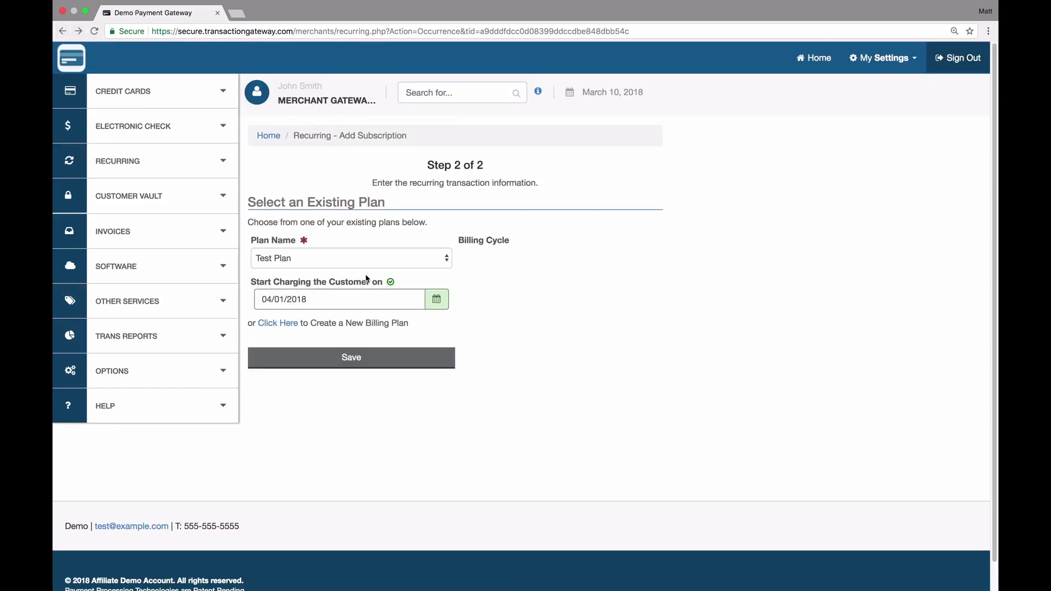
Save the subscription with Test Plan as its plan.
{"action": "left_click", "coordinate": [377, 265]}
{"action": "left_click", "coordinate": [366, 259]}
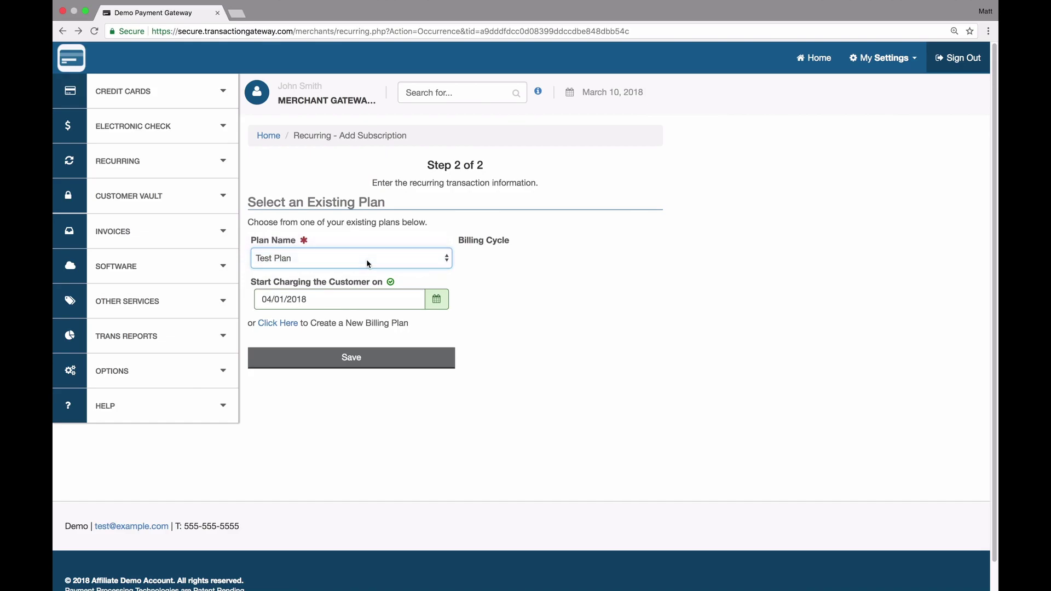
{"action": "left_click", "coordinate": [364, 356]}
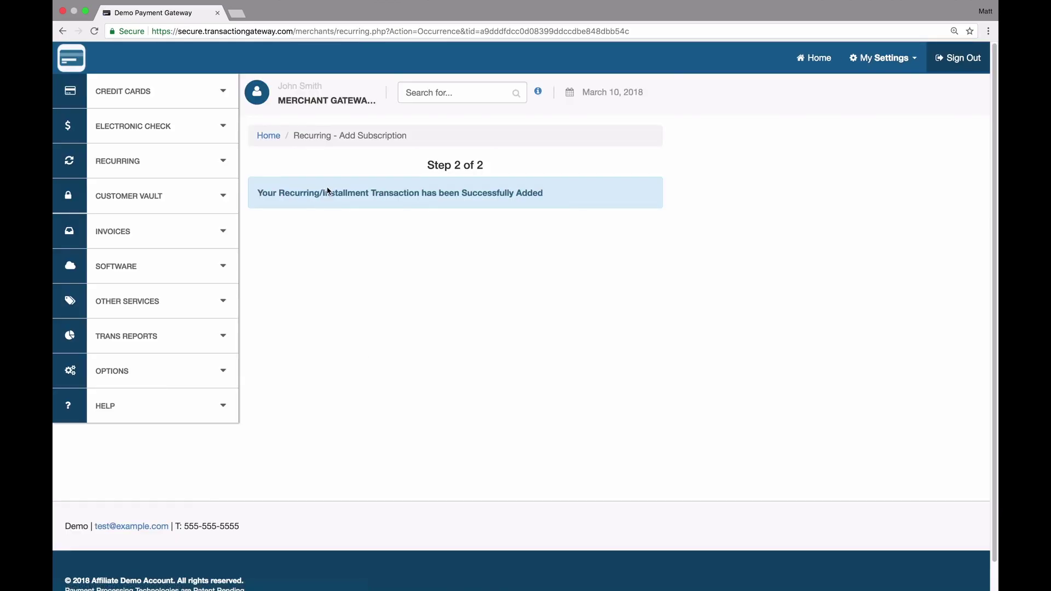
Open the list of subscriptions and examine the new entry in the recurring customer list.
{"action": "left_click", "coordinate": [173, 162]}
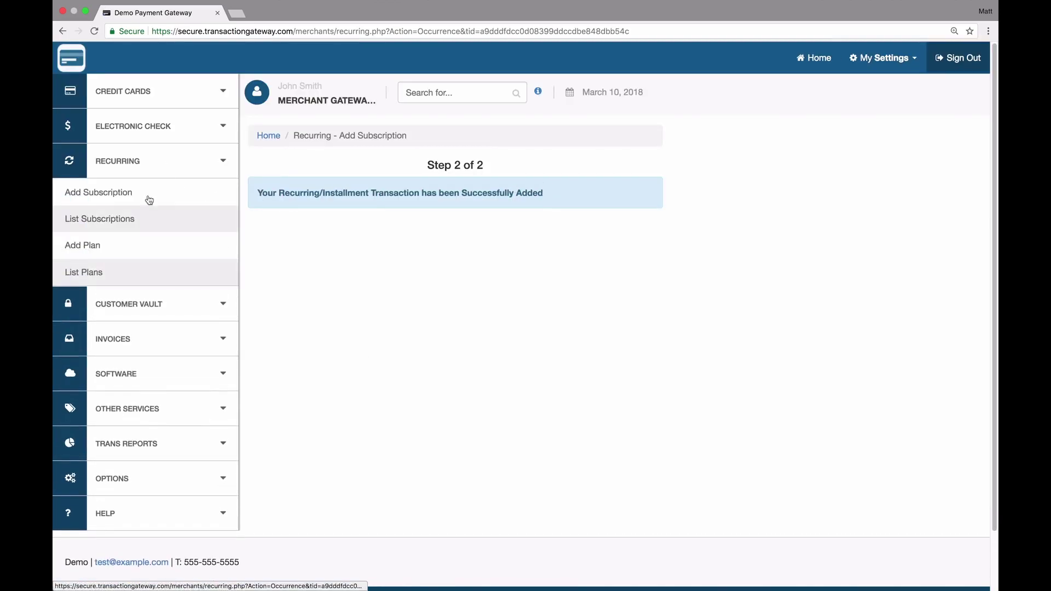
{"action": "left_click", "coordinate": [117, 220]}
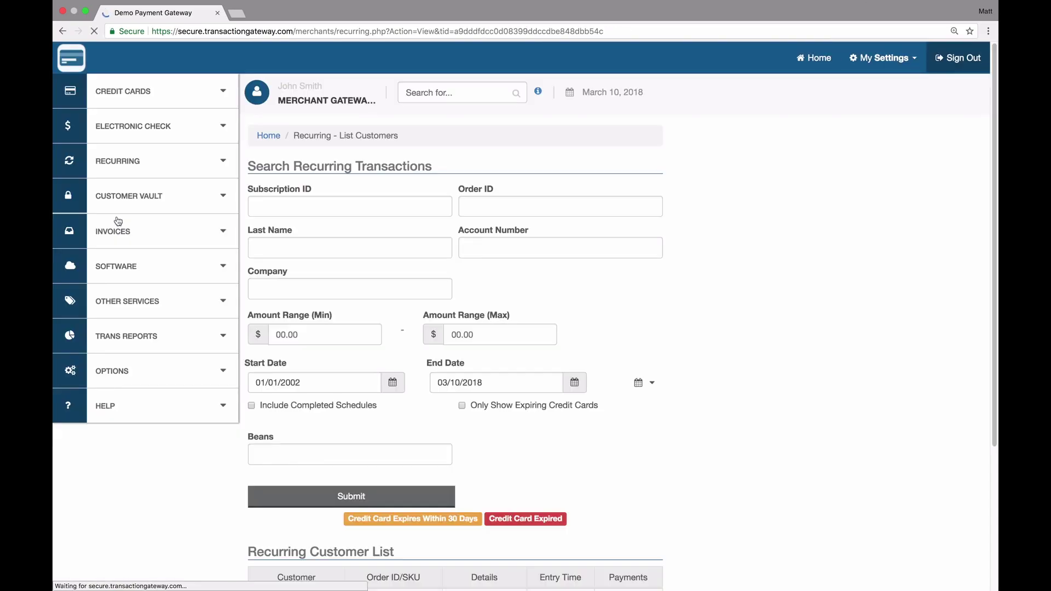
{"action": "scroll", "coordinate": [301, 335], "scroll_direction": "down", "scroll_amount": 6}
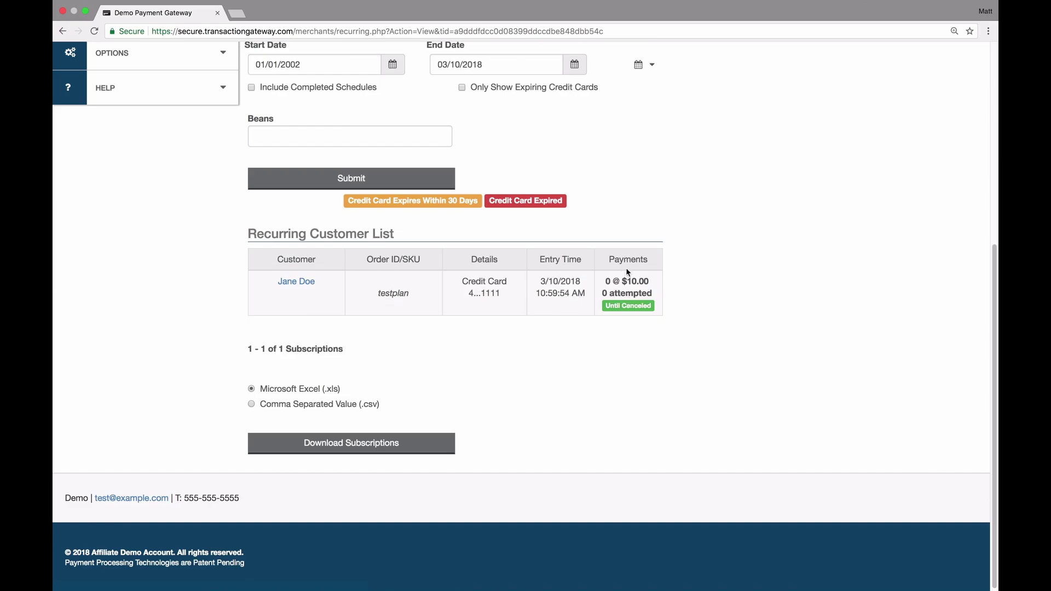
{"action": "scroll", "coordinate": [619, 310], "scroll_direction": "up", "scroll_amount": 6}
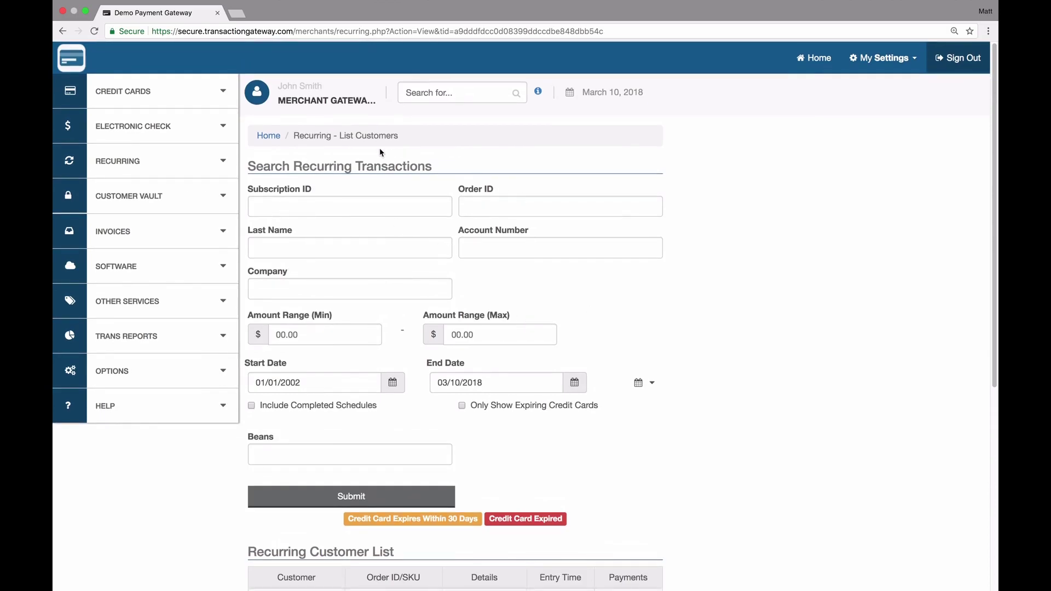
Open the new customer's subscription from the recurring customer list and examine its recurring, credit card, order and customer details.
{"action": "scroll", "coordinate": [345, 334], "scroll_direction": "down", "scroll_amount": 5}
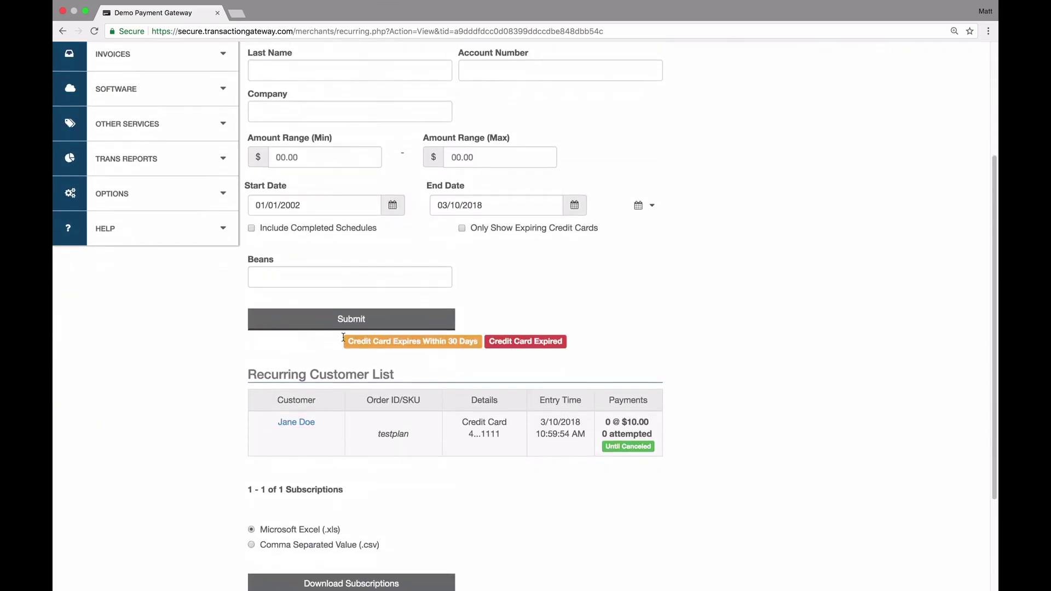
{"action": "left_click", "coordinate": [299, 321]}
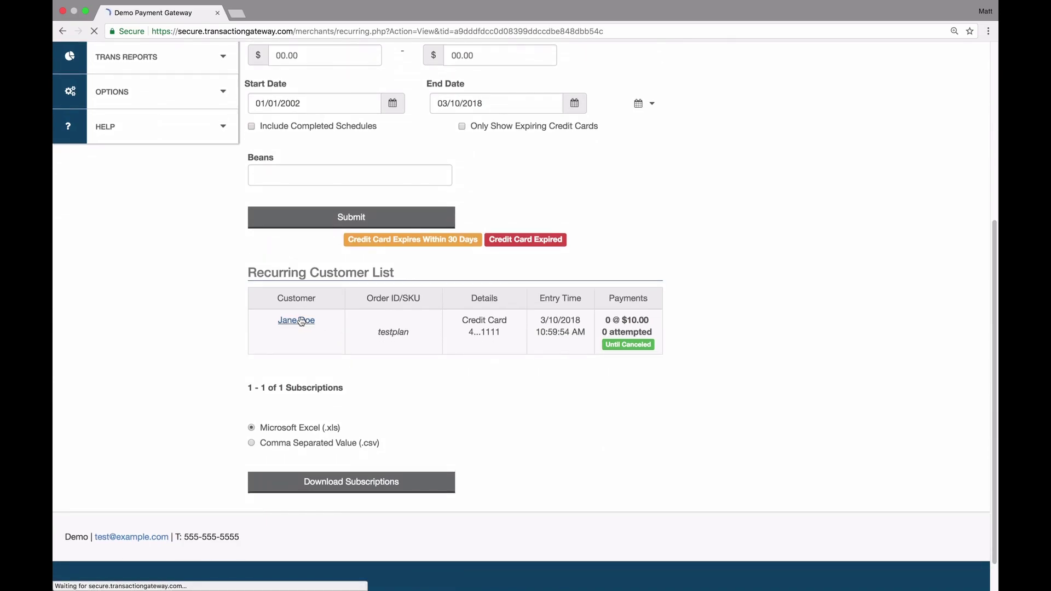
{"action": "scroll", "coordinate": [383, 330], "scroll_direction": "down", "scroll_amount": 3}
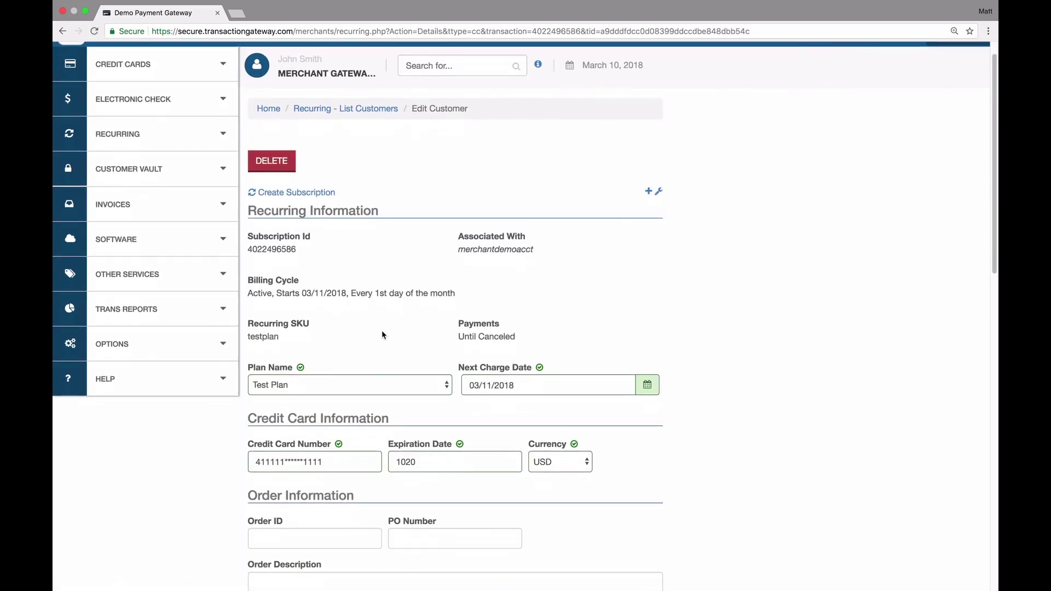
{"action": "scroll", "coordinate": [383, 334], "scroll_direction": "down", "scroll_amount": 5}
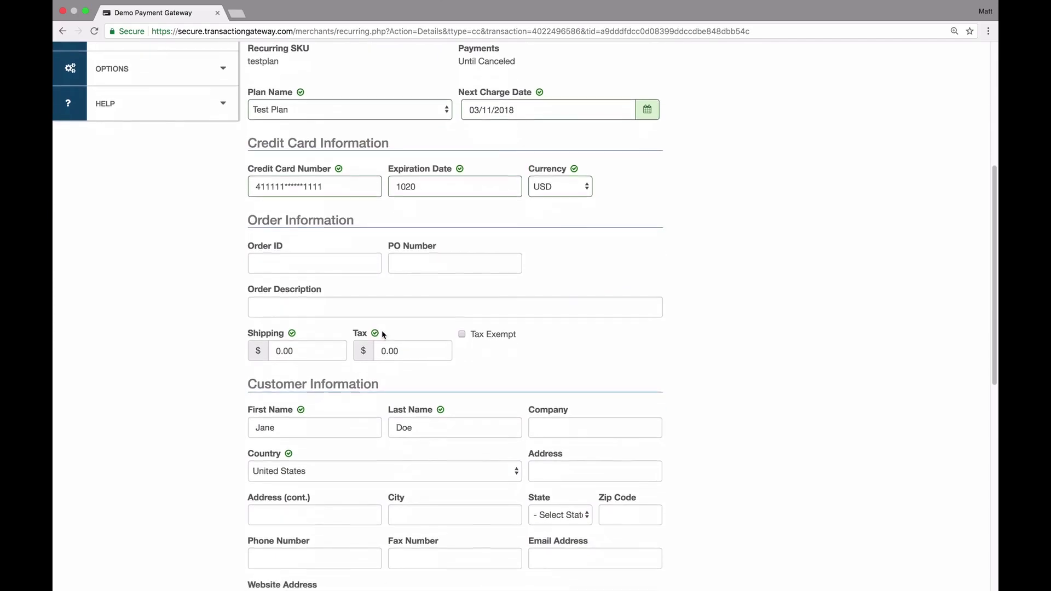
{"action": "scroll", "coordinate": [382, 334], "scroll_direction": "down", "scroll_amount": 1}
{"action": "scroll", "coordinate": [382, 330], "scroll_direction": "up", "scroll_amount": 8}
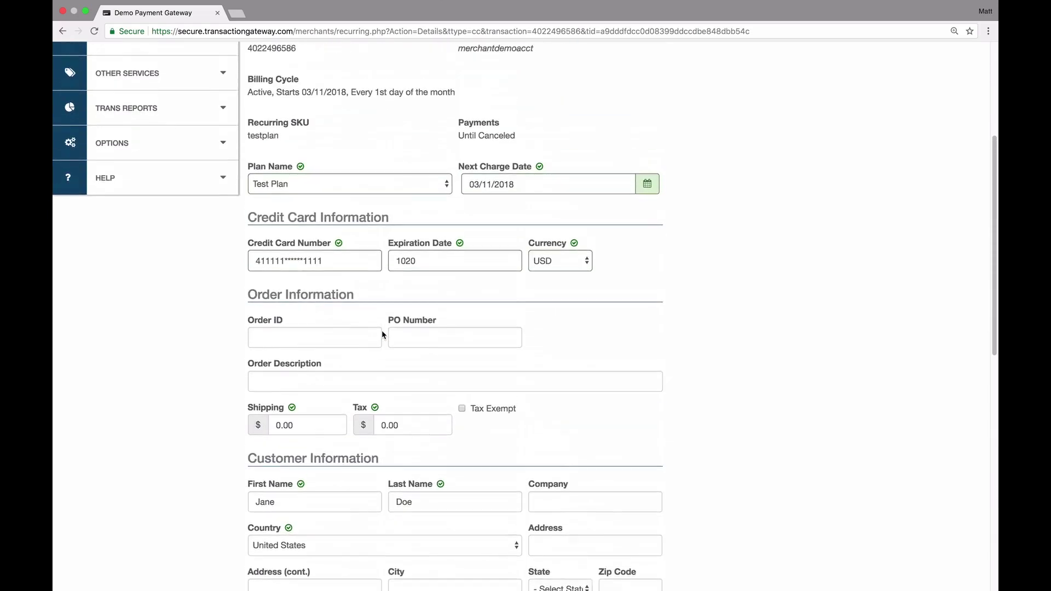
Switch the subscription's plan to (CUSTOM PLAN), examine the form for editing that plan, and return to the customer without saving.
{"action": "left_click", "coordinate": [419, 235]}
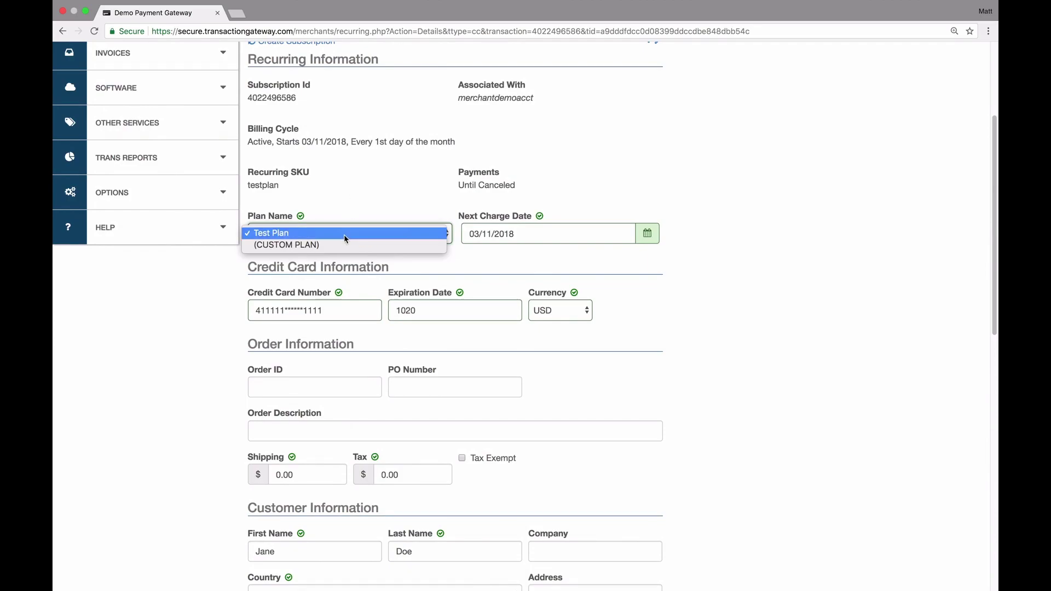
{"action": "left_click", "coordinate": [359, 235]}
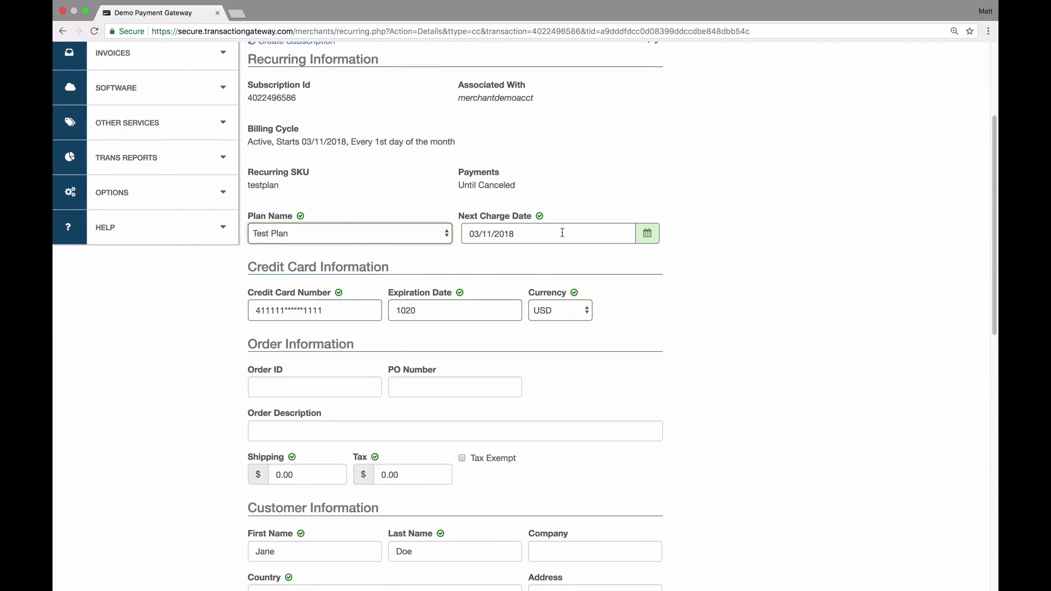
{"action": "left_click", "coordinate": [427, 237]}
{"action": "left_click", "coordinate": [366, 246]}
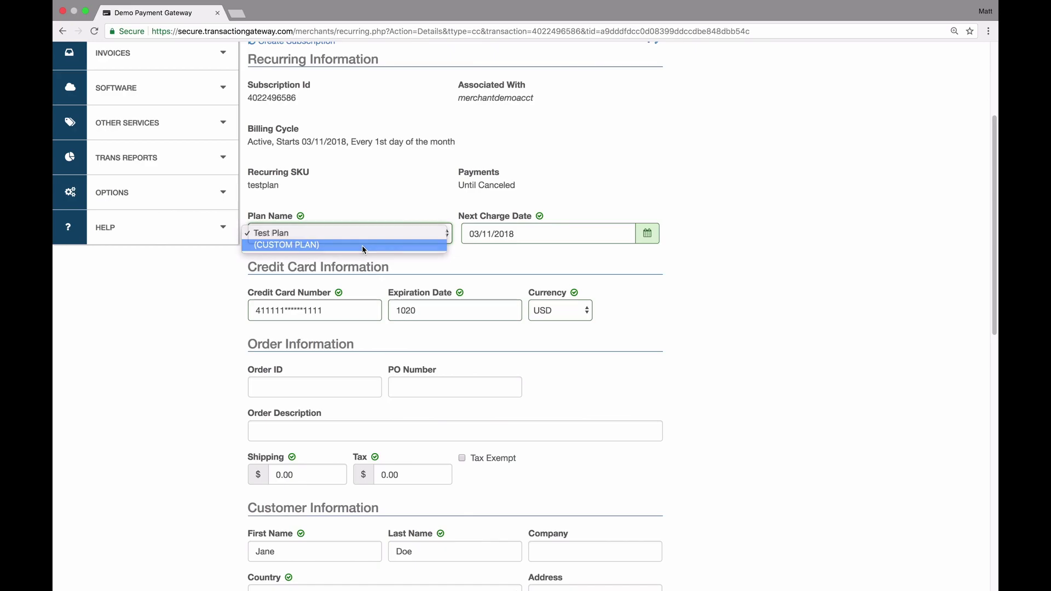
{"action": "left_click", "coordinate": [400, 239]}
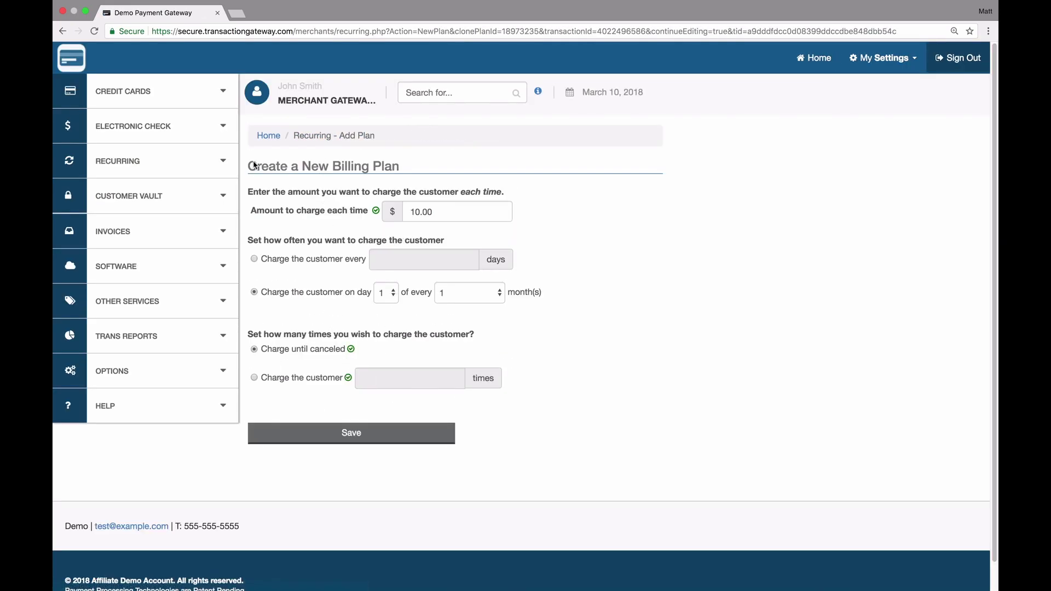
{"action": "left_click", "coordinate": [63, 31]}
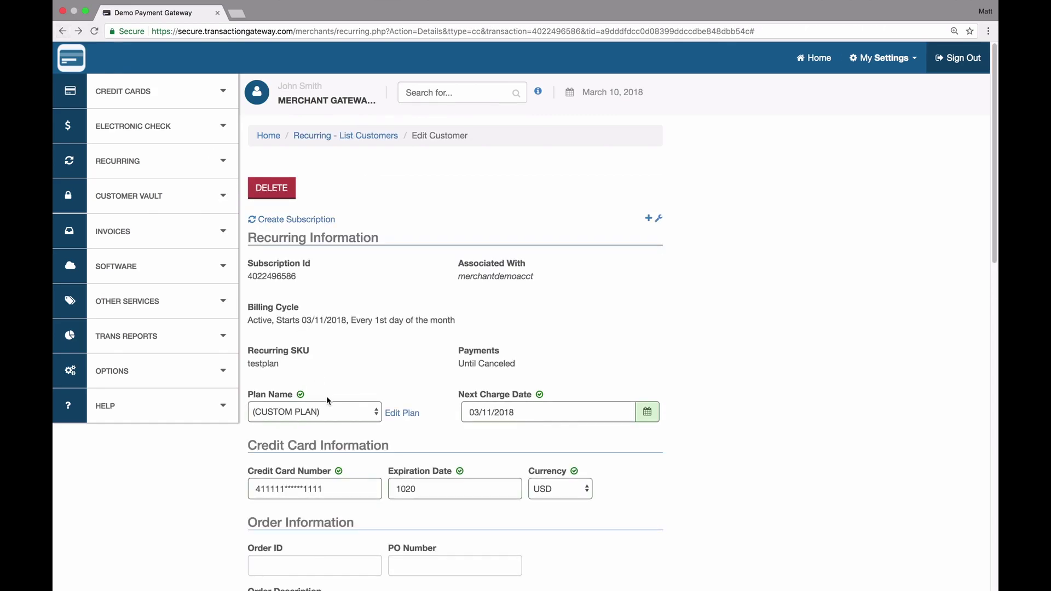
Start deleting the recurring customer and cancel the deletion.
{"action": "left_click", "coordinate": [277, 192]}
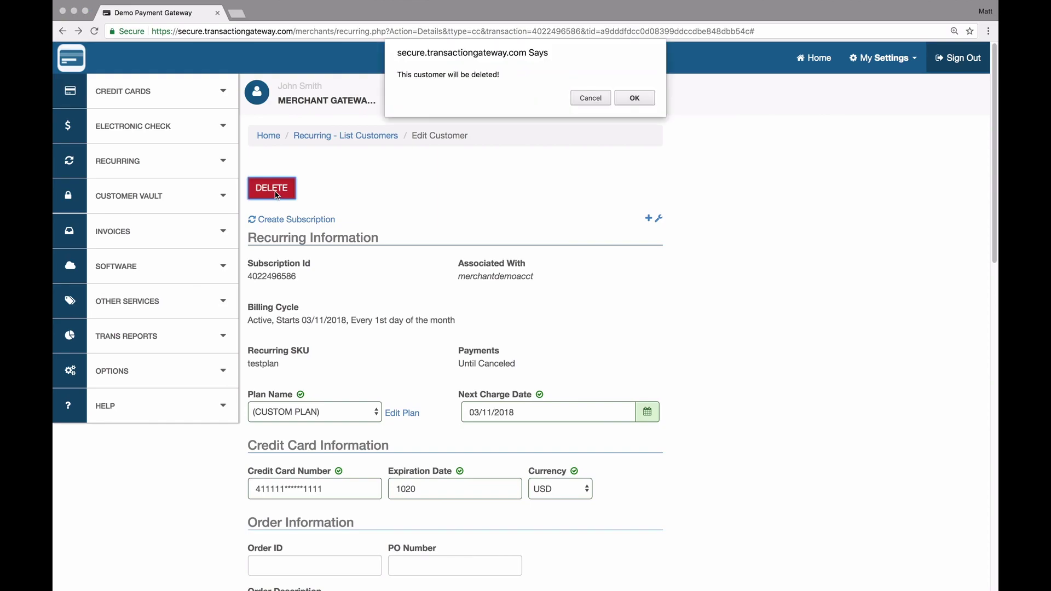
{"action": "left_click", "coordinate": [591, 100]}
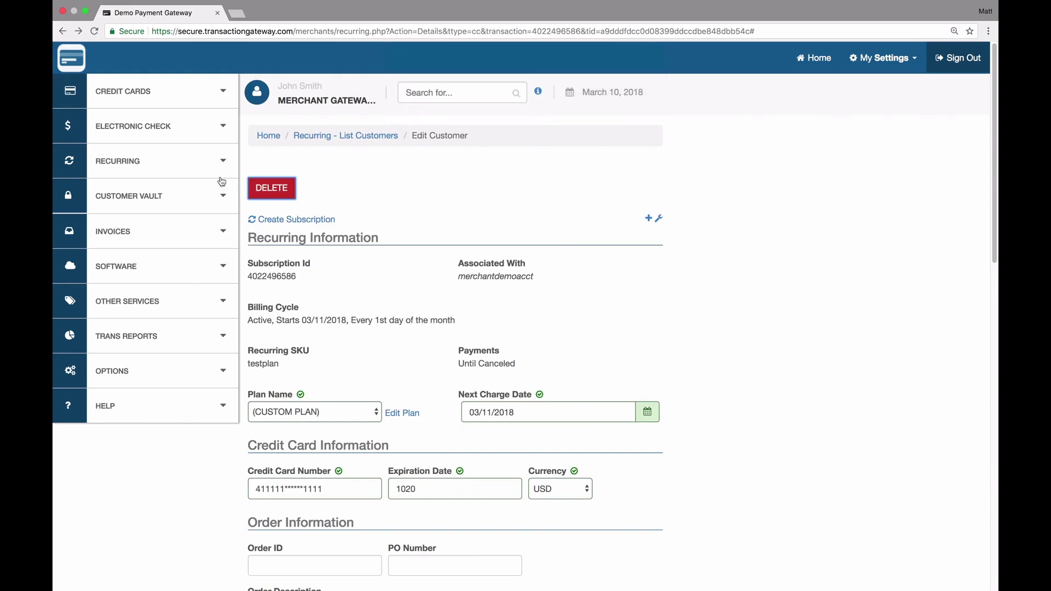
Open Test Plan from the list of recurring plans and delete it together with all customers using the old plan.
{"action": "left_click", "coordinate": [181, 162]}
{"action": "left_click", "coordinate": [117, 272]}
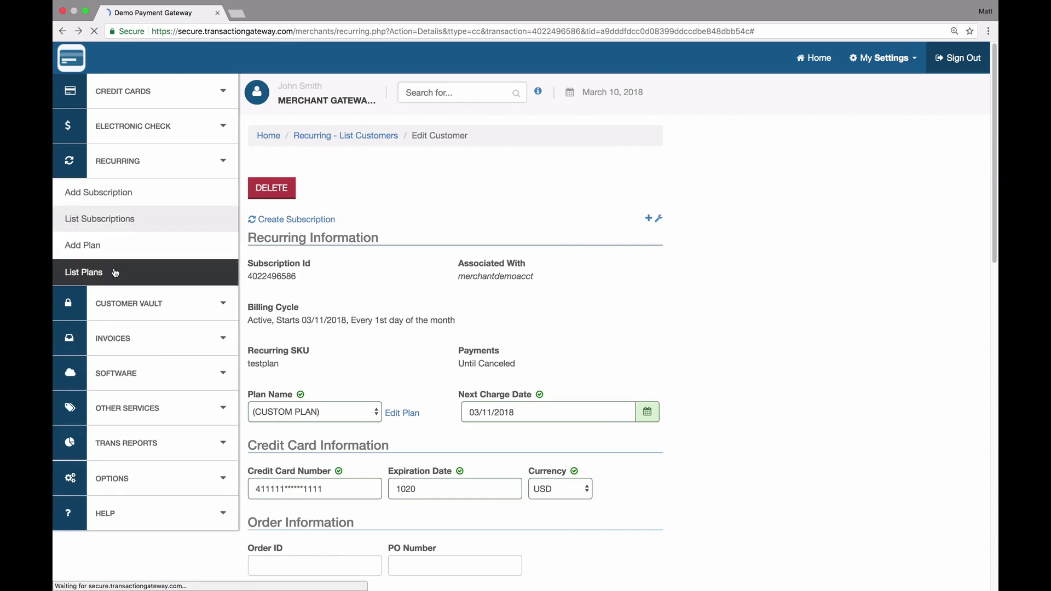
{"action": "left_click", "coordinate": [265, 242]}
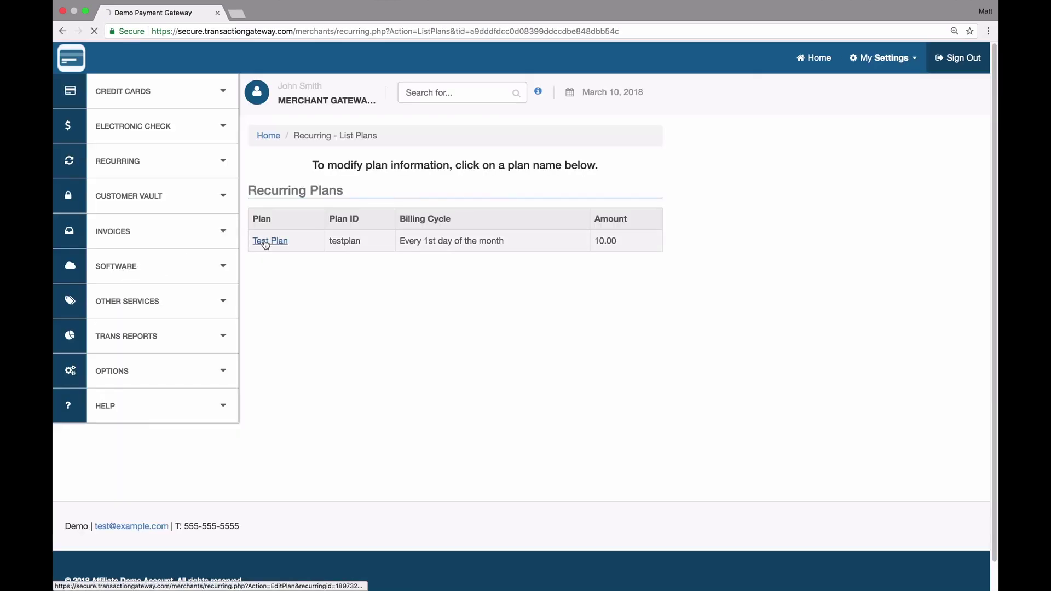
{"action": "scroll", "coordinate": [265, 245], "scroll_direction": "down", "scroll_amount": 3}
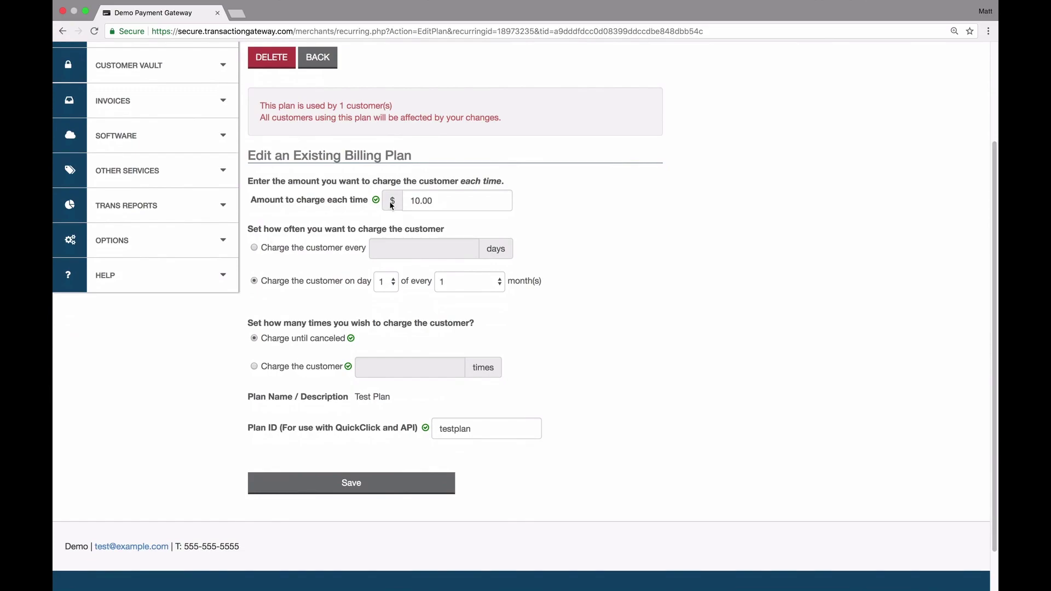
{"action": "scroll", "coordinate": [359, 279], "scroll_direction": "up", "scroll_amount": 3}
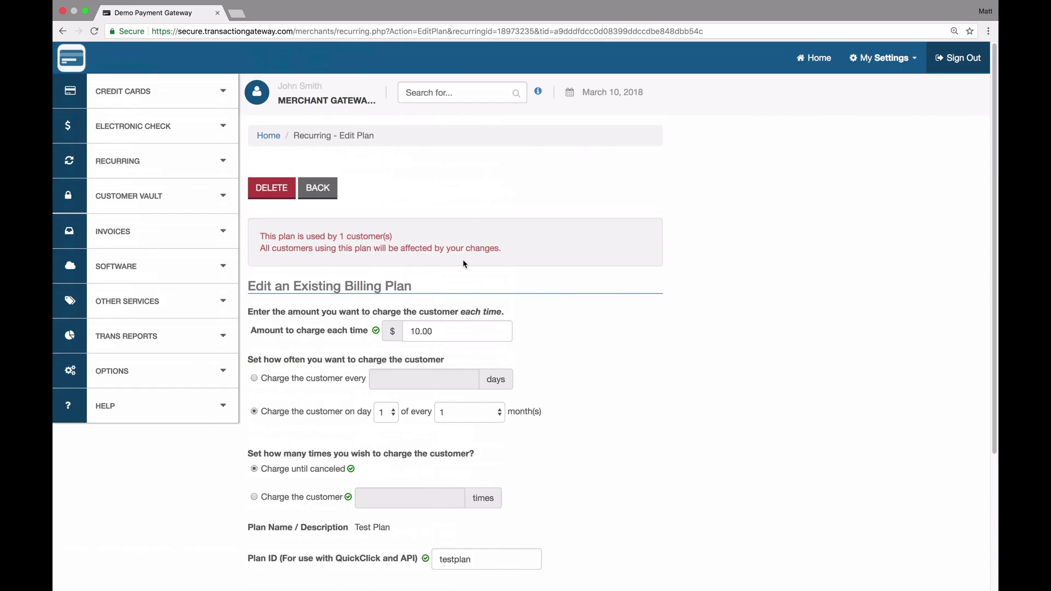
{"action": "left_click", "coordinate": [282, 195]}
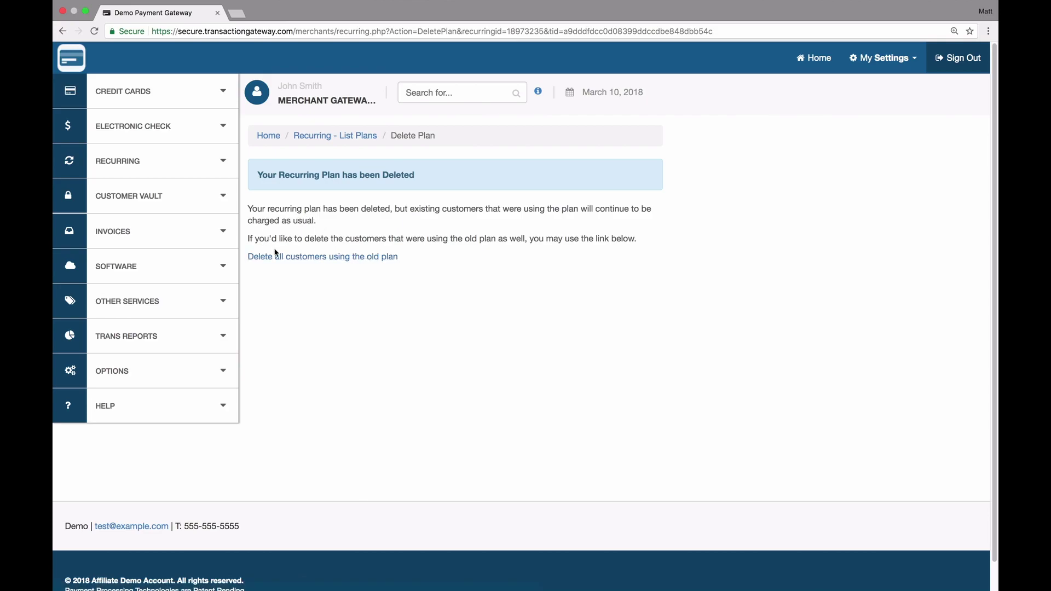
{"action": "left_click", "coordinate": [309, 257]}
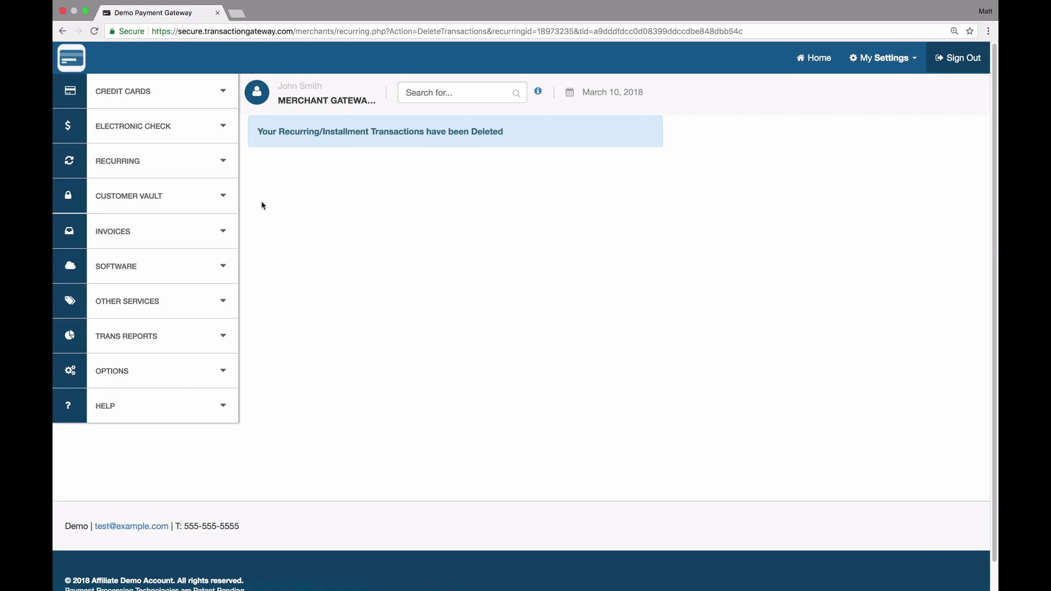
Show the available options for recurring subscriptions and plans.
{"action": "left_click", "coordinate": [187, 166]}
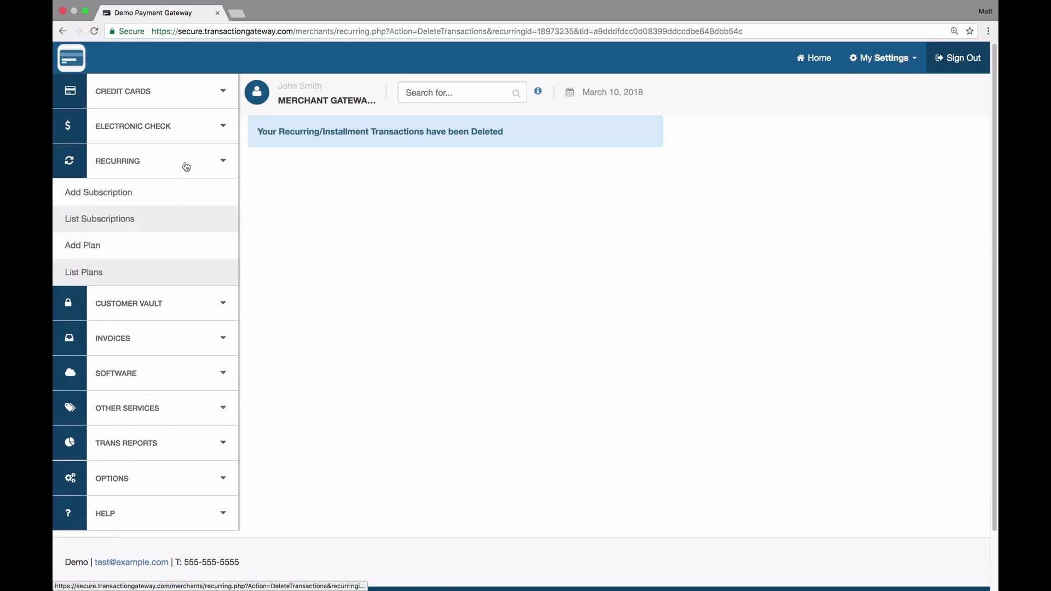